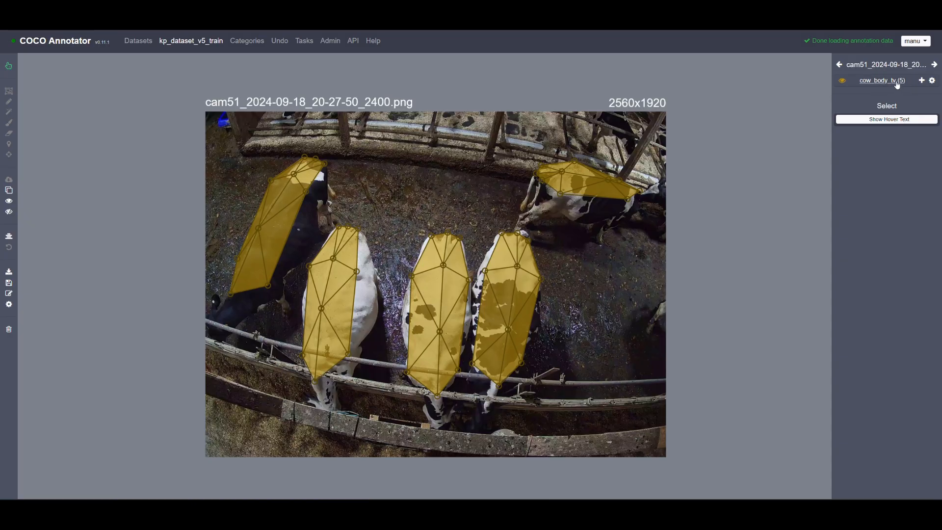
- Expand the cow_body_tv category, hide all five annotations, and show only annotation 1 again
{"action": "left_click", "coordinate": [883, 81]}
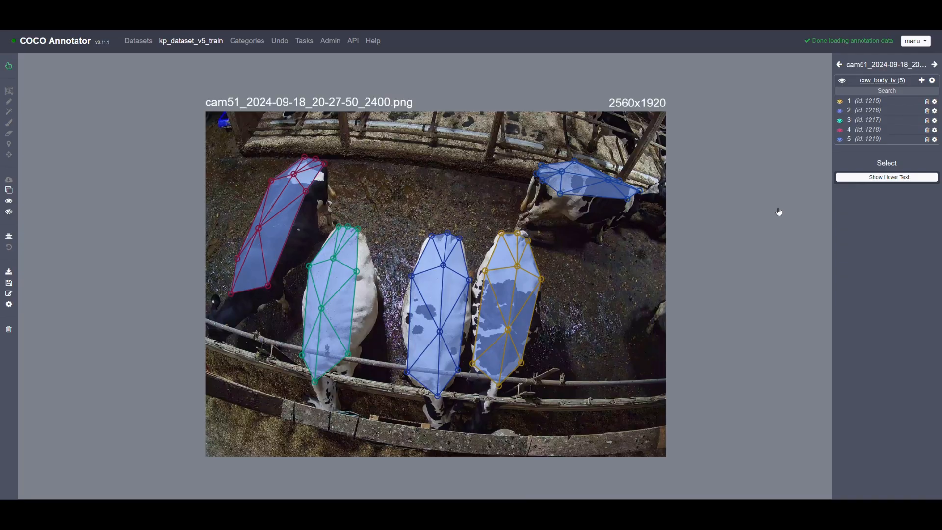
{"action": "left_click", "coordinate": [840, 102]}
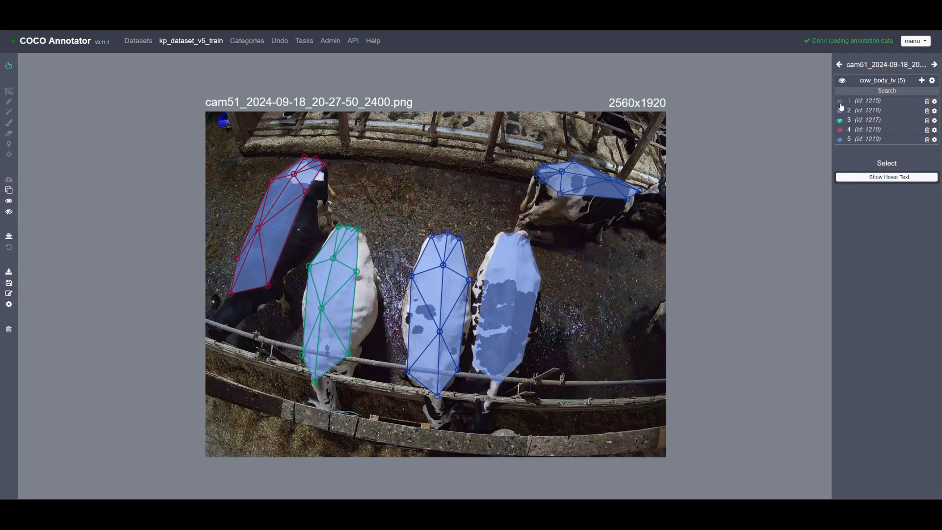
{"action": "left_click", "coordinate": [840, 111]}
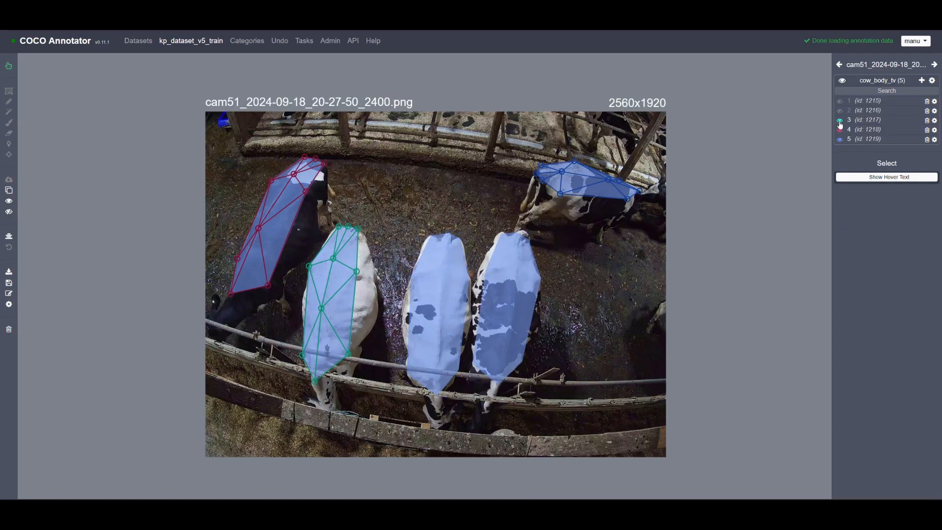
{"action": "left_click", "coordinate": [840, 121]}
{"action": "left_click", "coordinate": [840, 130]}
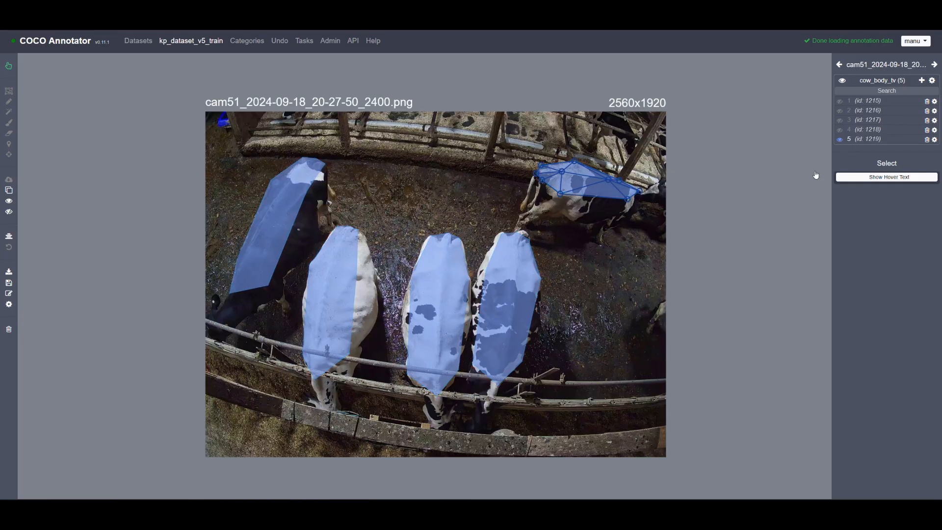
{"action": "left_click", "coordinate": [839, 143]}
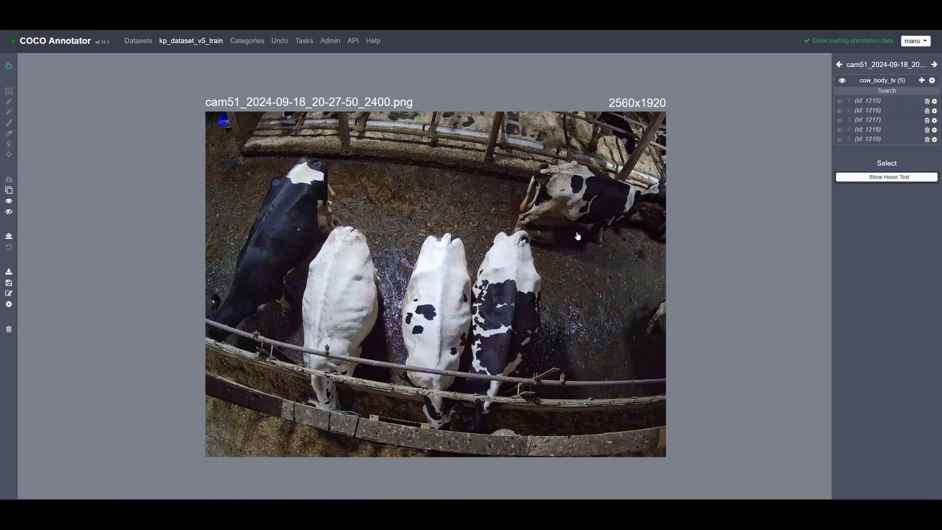
{"action": "mouse_move", "coordinate": [851, 145]}
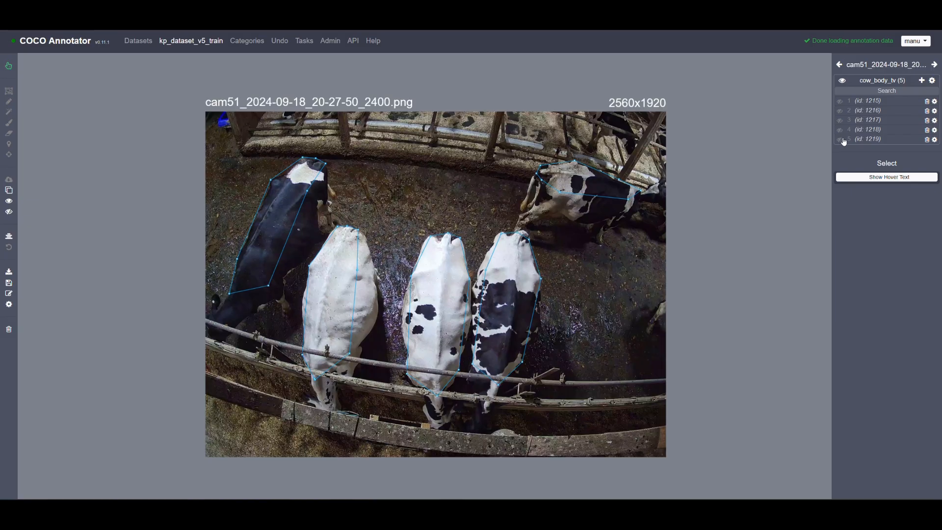
{"action": "left_click", "coordinate": [840, 102]}
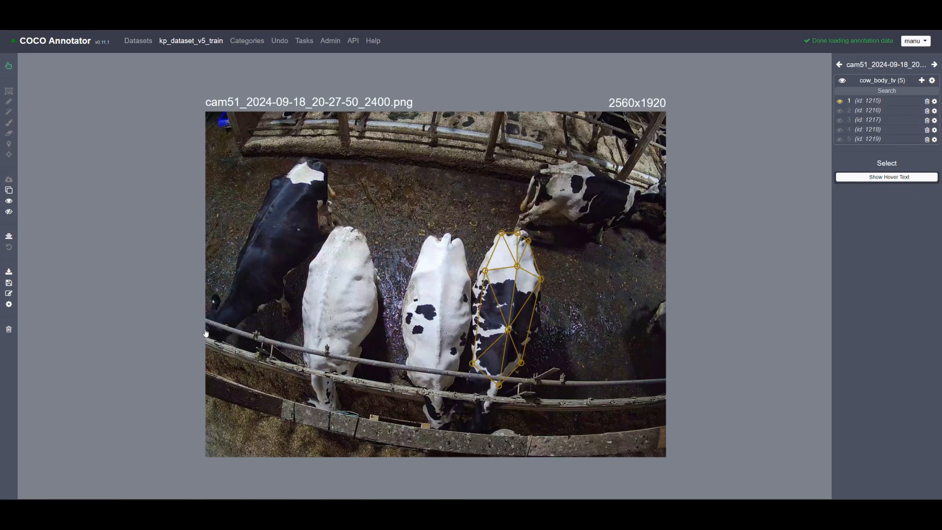
- Review the keyboard shortcuts listed in the image settings and close the dialog
{"action": "left_click", "coordinate": [9, 306]}
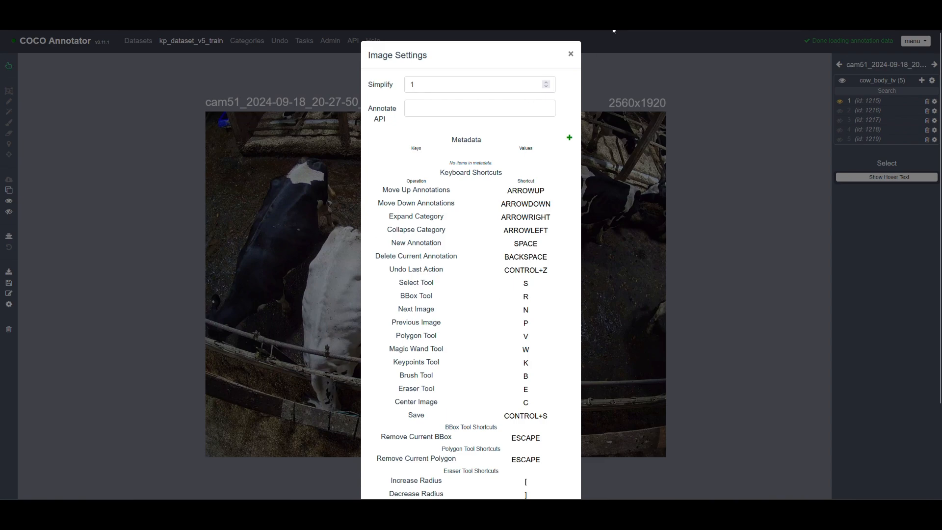
{"action": "left_click", "coordinate": [570, 54]}
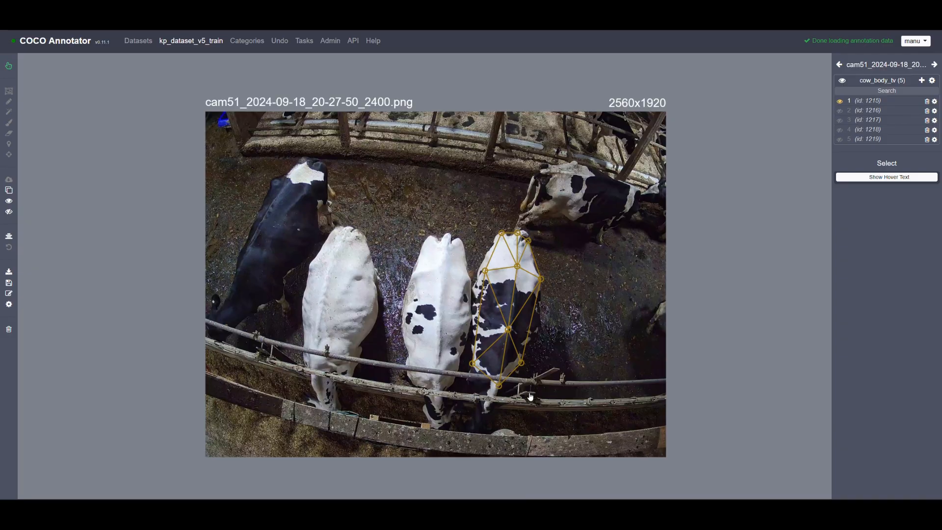
- Move the center_back keypoint of annotation 1 slightly up and right onto the cow's spine
{"action": "scroll", "coordinate": [556, 342], "scroll_direction": "up", "scroll_amount": 1}
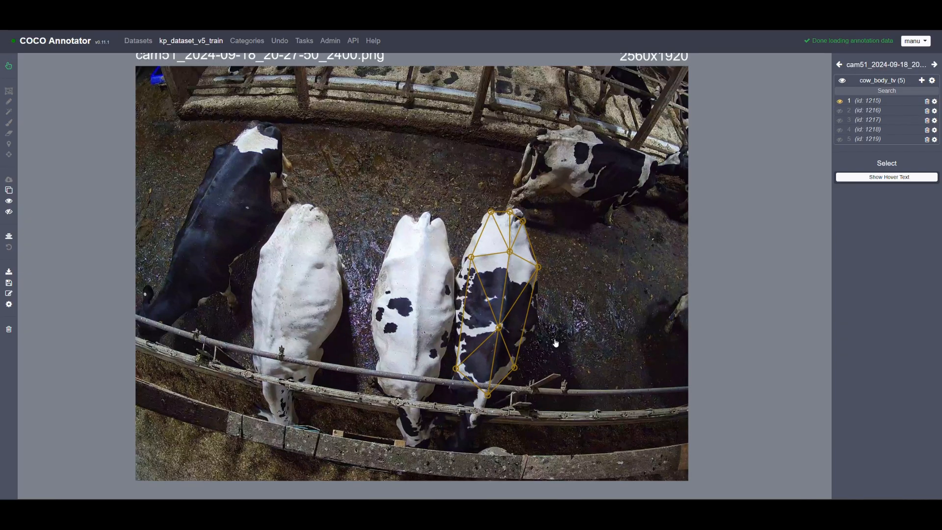
{"action": "scroll", "coordinate": [556, 343], "scroll_direction": "up", "scroll_amount": 1}
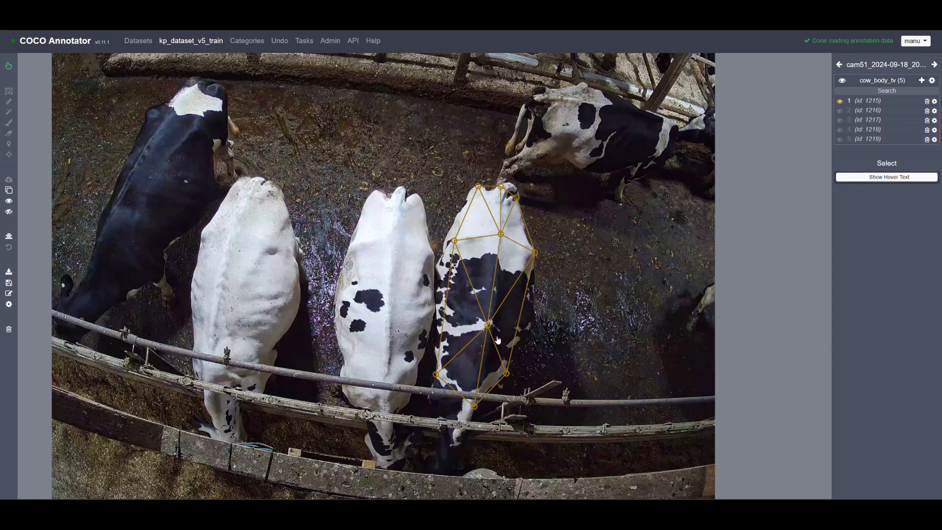
{"action": "mouse_move", "coordinate": [486, 330]}
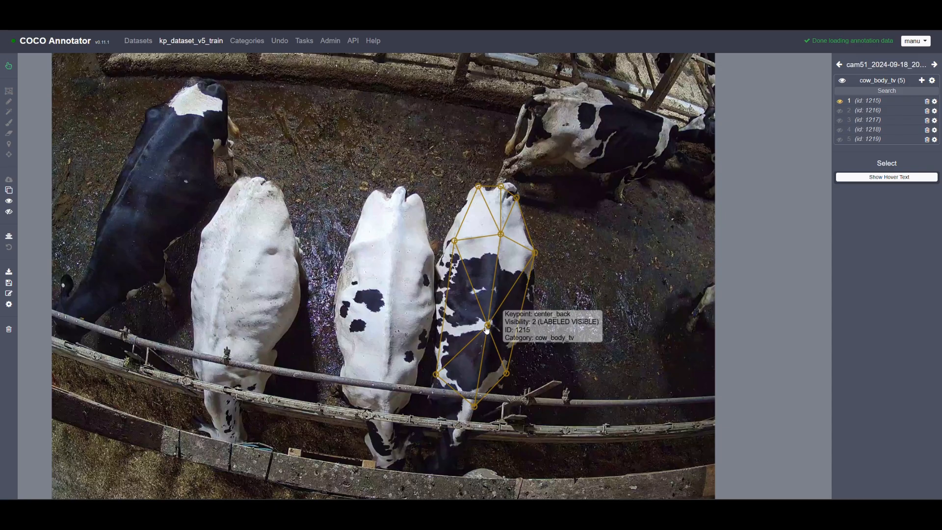
{"action": "left_click_drag", "start_coordinate": [486, 327], "coordinate": [491, 323]}
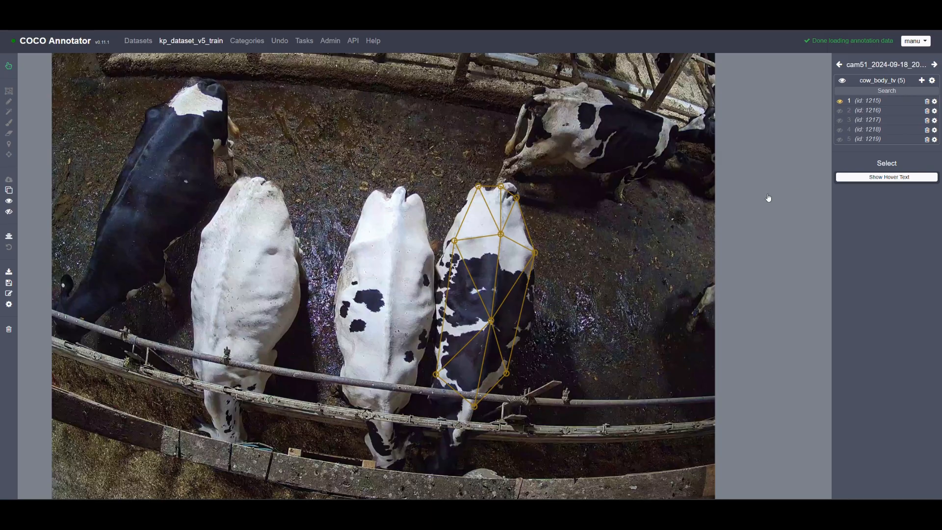
- Select annotation 1 and trace a polygon along the rightmost standing cow's left flank and around its rump
{"action": "left_click", "coordinate": [872, 105]}
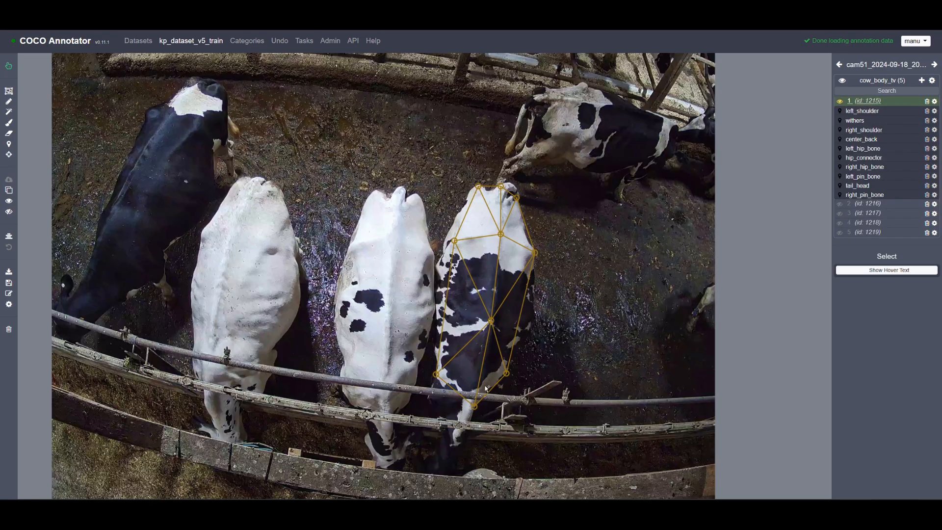
{"action": "key", "text": "p"}
{"action": "mouse_move", "coordinate": [485, 395]}
{"action": "left_mouse_down"}
{"action": "mouse_move", "coordinate": [424, 391]}
{"action": "mouse_move", "coordinate": [433, 386]}
{"action": "mouse_move", "coordinate": [442, 320]}
{"action": "mouse_move", "coordinate": [433, 319]}
{"action": "mouse_move", "coordinate": [442, 253]}
{"action": "mouse_move", "coordinate": [431, 229]}
{"action": "left_mouse_up"}
{"action": "scroll", "coordinate": [435, 321], "scroll_direction": "up", "scroll_amount": 5}
{"action": "left_click", "coordinate": [446, 202]}
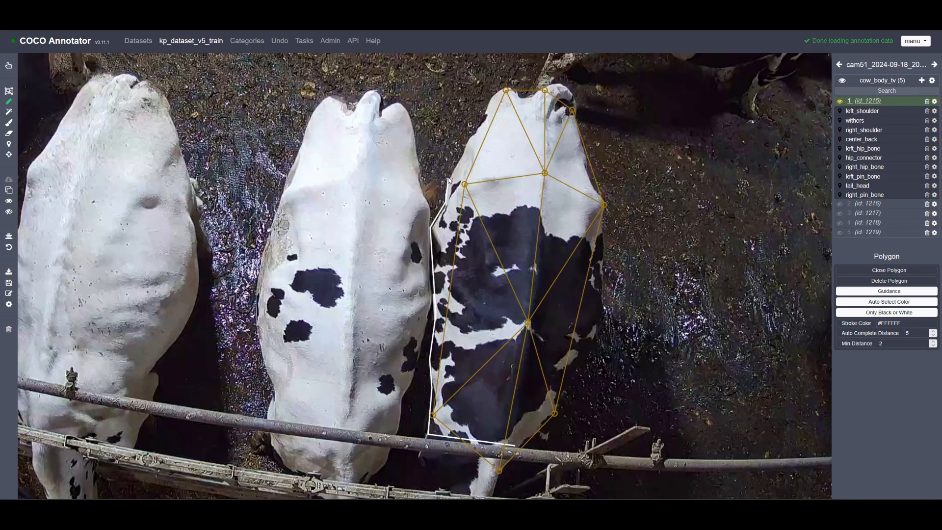
{"action": "left_click", "coordinate": [469, 138]}
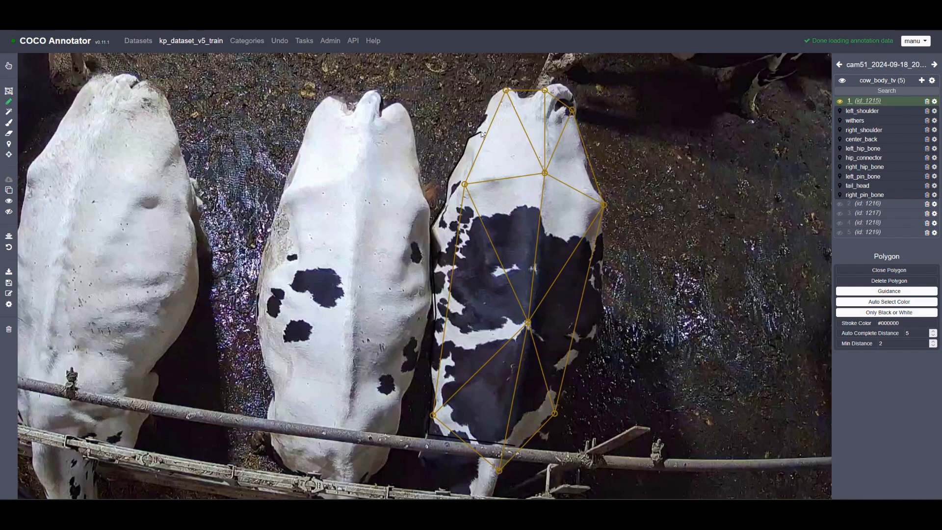
{"action": "left_click", "coordinate": [505, 88]}
{"action": "left_click", "coordinate": [533, 96]}
{"action": "left_click", "coordinate": [553, 85]}
{"action": "left_click", "coordinate": [559, 91]}
{"action": "left_click", "coordinate": [571, 107]}
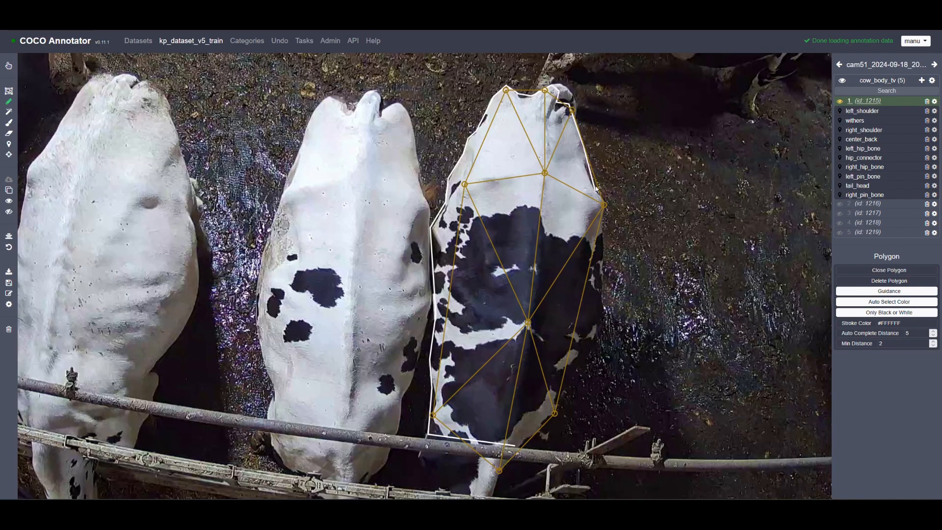
- Continue the polygon down the cow's right flank to the rail and close it at its starting point
{"action": "left_click", "coordinate": [587, 170]}
{"action": "left_click", "coordinate": [604, 204]}
{"action": "left_click", "coordinate": [600, 234]}
{"action": "left_click", "coordinate": [573, 274]}
{"action": "left_click", "coordinate": [570, 346]}
{"action": "left_click", "coordinate": [555, 372]}
{"action": "left_click", "coordinate": [529, 434]}
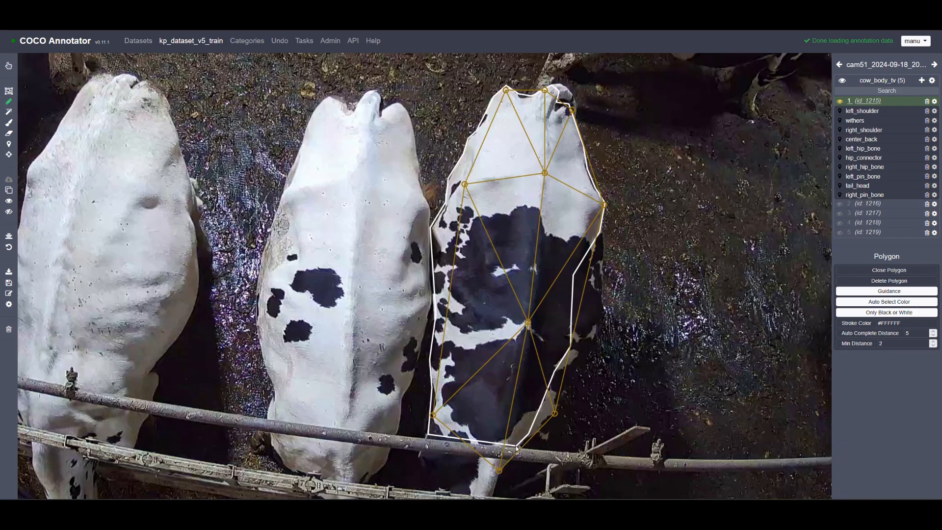
{"action": "left_click", "coordinate": [517, 448]}
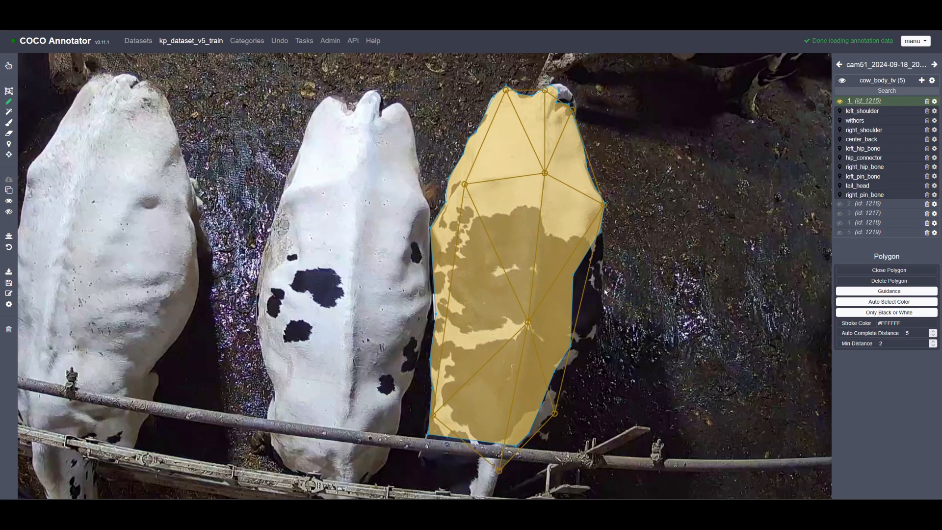
- Adjust the polygon's points outward along the lower right flank to follow the cow's body edge
{"action": "key", "text": "s"}
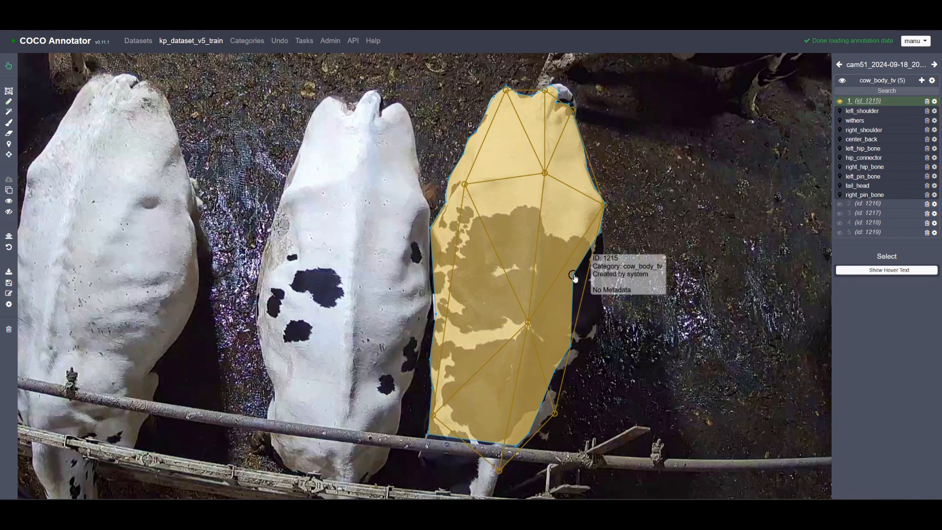
{"action": "mouse_move", "coordinate": [573, 276]}
{"action": "left_mouse_down"}
{"action": "mouse_move", "coordinate": [604, 255]}
{"action": "mouse_move", "coordinate": [603, 318]}
{"action": "mouse_move", "coordinate": [571, 349]}
{"action": "mouse_move", "coordinate": [569, 366]}
{"action": "left_mouse_up"}
{"action": "mouse_move", "coordinate": [541, 408]}
{"action": "left_mouse_down"}
{"action": "mouse_move", "coordinate": [550, 429]}
{"action": "mouse_move", "coordinate": [557, 405]}
{"action": "left_mouse_up"}
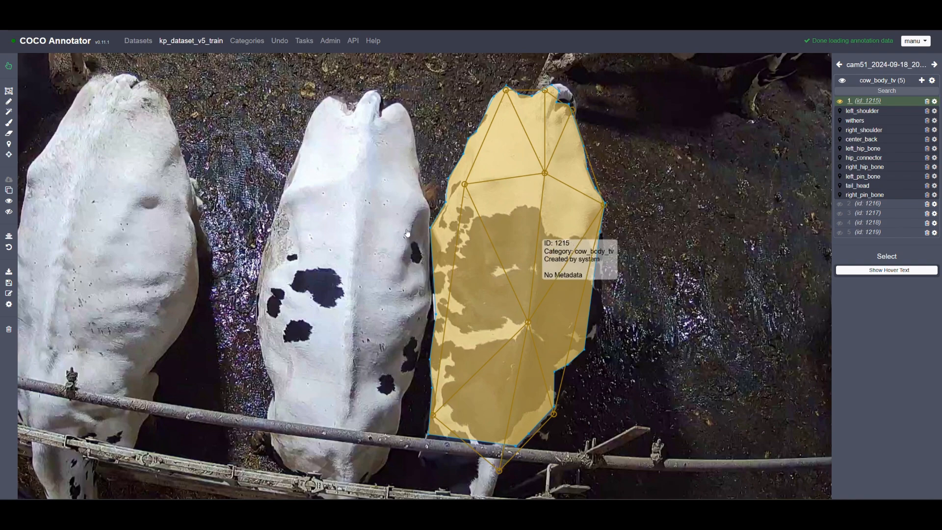
- Add a second polygon covering the missing strip along the middle of the cow's right flank
{"action": "left_click", "coordinate": [8, 102]}
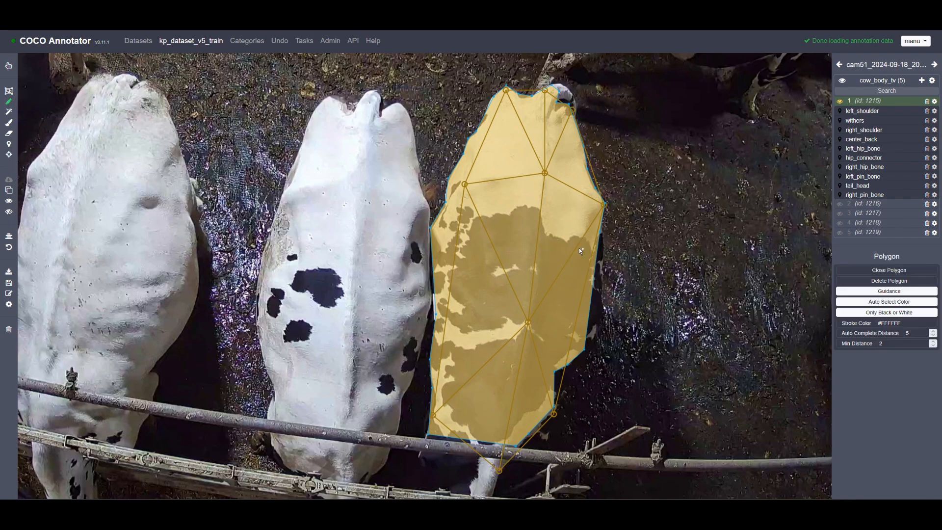
{"action": "mouse_move", "coordinate": [598, 228]}
{"action": "left_mouse_down"}
{"action": "mouse_move", "coordinate": [603, 326]}
{"action": "mouse_move", "coordinate": [581, 351]}
{"action": "left_mouse_up"}
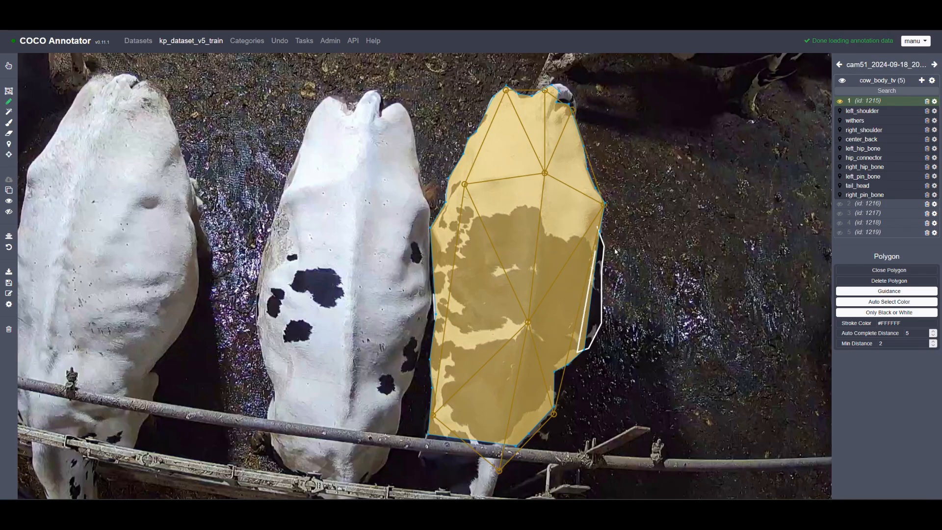
{"action": "left_click", "coordinate": [889, 270]}
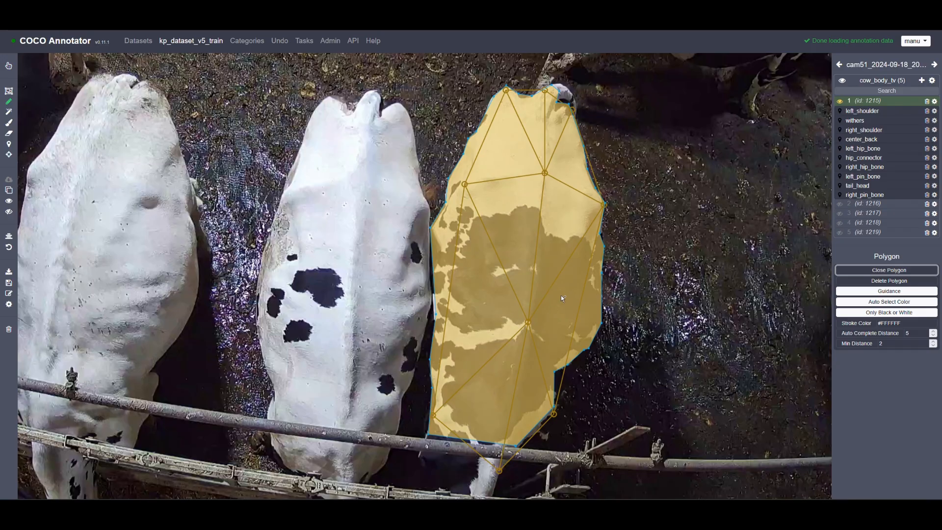
- Extend the cow's mask with polygon patches over the neck beyond the rail and the notch in the lower right flank
{"action": "scroll", "coordinate": [643, 269], "scroll_direction": "down", "scroll_amount": 4}
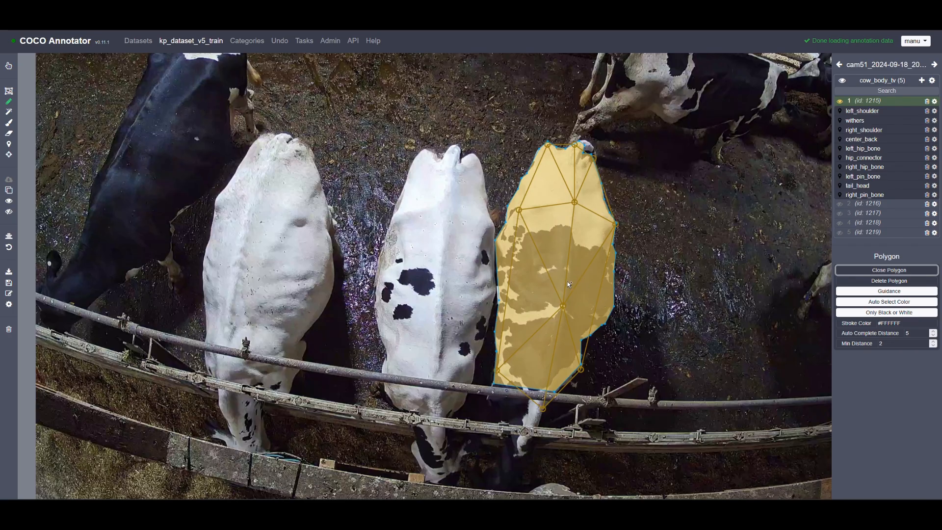
{"action": "scroll", "coordinate": [525, 407], "scroll_direction": "up", "scroll_amount": 3}
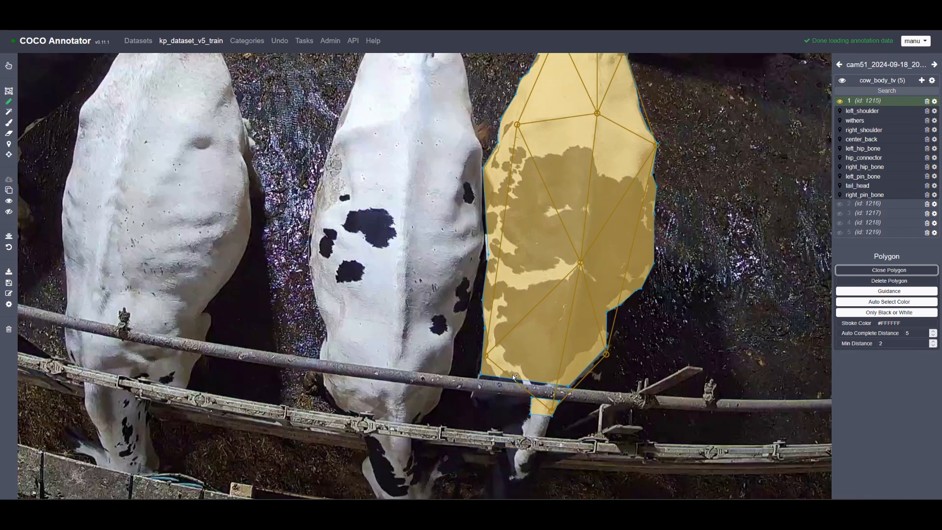
{"action": "left_click", "coordinate": [633, 279]}
{"action": "left_click", "coordinate": [643, 337]}
{"action": "left_click", "coordinate": [587, 347]}
{"action": "left_click", "coordinate": [631, 278]}
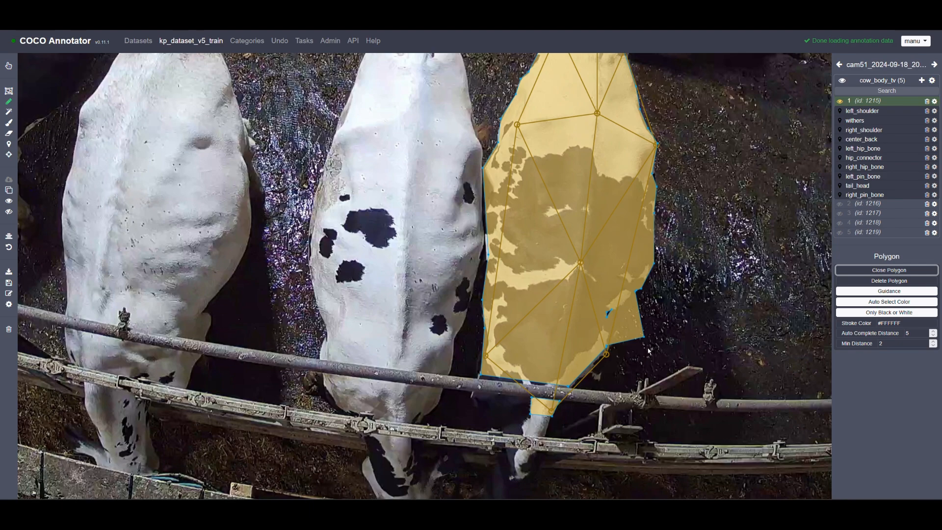
- Set the eraser radius to 60 and erase the mask overshoot outside the cow's lower right flank
{"action": "key", "text": "e"}
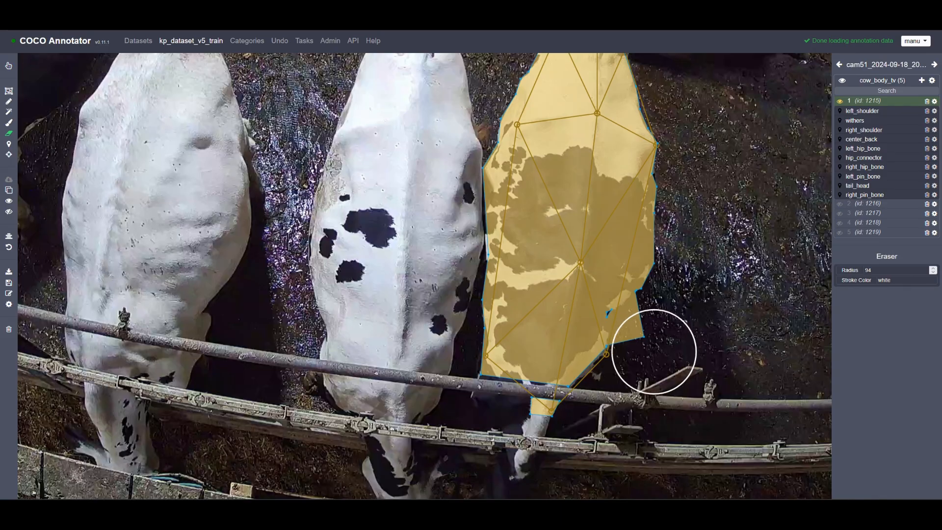
{"action": "key", "text": "bracketleft"}
{"action": "key", "text": "bracketleft"}
{"action": "key", "text": "bracketleft"}
{"action": "key", "text": "bracketleft"}
{"action": "key", "text": "bracketleft"}
{"action": "key", "text": "bracketleft"}
{"action": "key", "text": "bracketleft"}
{"action": "key", "text": "bracketleft"}
{"action": "key", "text": "bracketleft"}
{"action": "key", "text": "bracketleft"}
{"action": "key", "text": "bracketleft"}
{"action": "key", "text": "bracketleft"}
{"action": "key", "text": "bracketleft"}
{"action": "key", "text": "bracketleft"}
{"action": "key", "text": "bracketleft"}
{"action": "key", "text": "bracketleft"}
{"action": "key", "text": "bracketleft"}
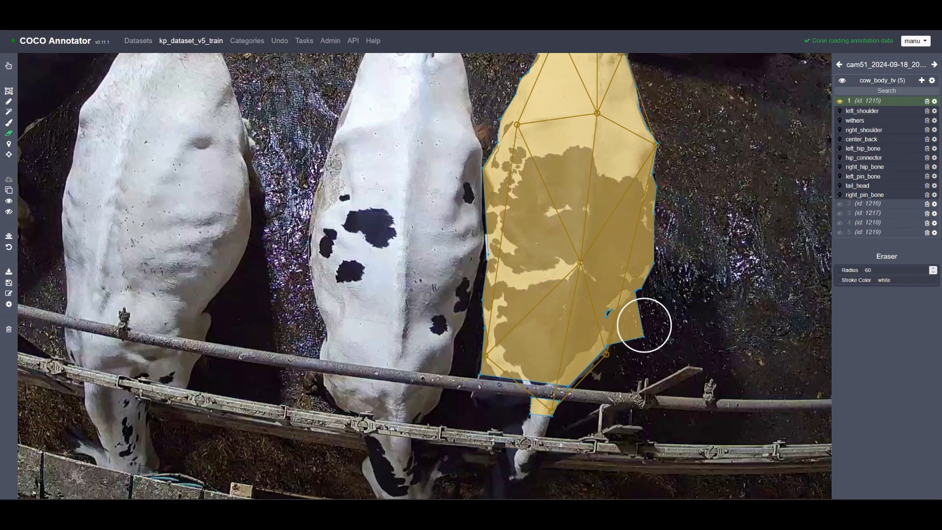
{"action": "left_click_drag", "start_coordinate": [644, 324], "coordinate": [641, 330]}
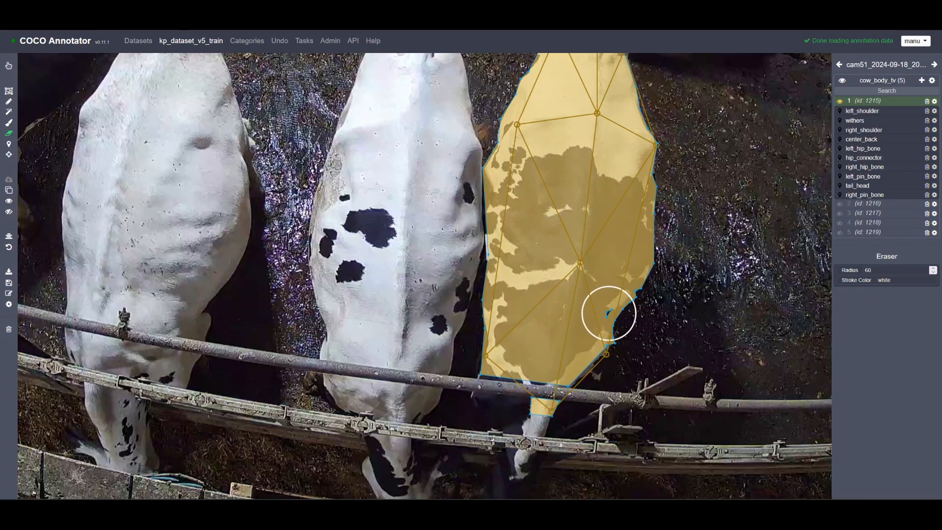
- Reduce the eraser radius to 40 and erase a spot around the small gap in the lower right flank
{"action": "key", "text": "bracketleft"}
{"action": "key", "text": "bracketleft"}
{"action": "key", "text": "bracketleft"}
{"action": "key", "text": "bracketleft"}
{"action": "key", "text": "bracketleft"}
{"action": "key", "text": "bracketleft"}
{"action": "key", "text": "bracketleft"}
{"action": "key", "text": "bracketleft"}
{"action": "key", "text": "bracketleft"}
{"action": "key", "text": "bracketleft"}
{"action": "key", "text": "bracketleft"}
{"action": "key", "text": "bracketleft"}
{"action": "key", "text": "bracketleft"}
{"action": "key", "text": "bracketleft"}
{"action": "key", "text": "bracketleft"}
{"action": "key", "text": "bracketleft"}
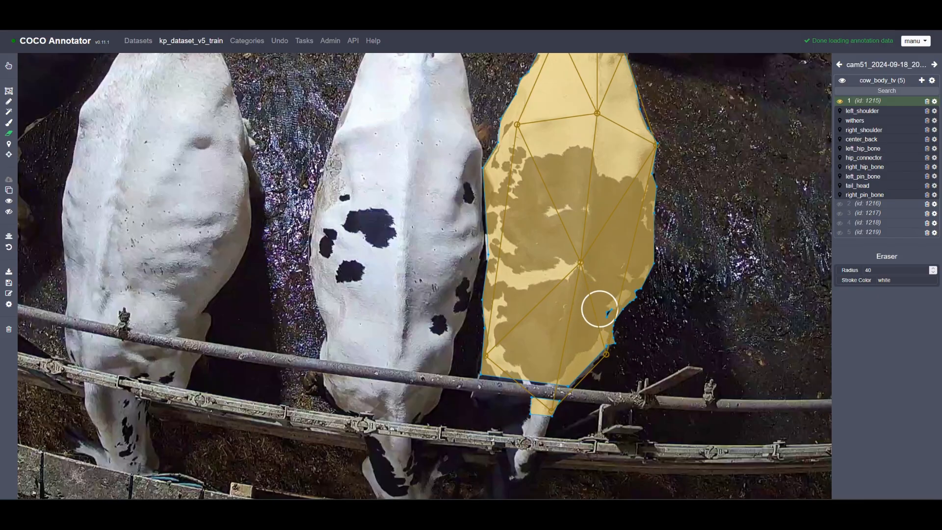
{"action": "left_click", "coordinate": [600, 309]}
- Set the brush radius to 32 and paint over the hole in the mask's lower right flank
{"action": "key", "text": "b"}
{"action": "key", "text": "bracketright"}
{"action": "key", "text": "bracketright"}
{"action": "key", "text": "bracketright"}
{"action": "key", "text": "bracketright"}
{"action": "key", "text": "bracketright"}
{"action": "key", "text": "bracketright"}
{"action": "key", "text": "bracketright"}
{"action": "key", "text": "bracketright"}
{"action": "key", "text": "bracketright"}
{"action": "left_click", "coordinate": [601, 310]}
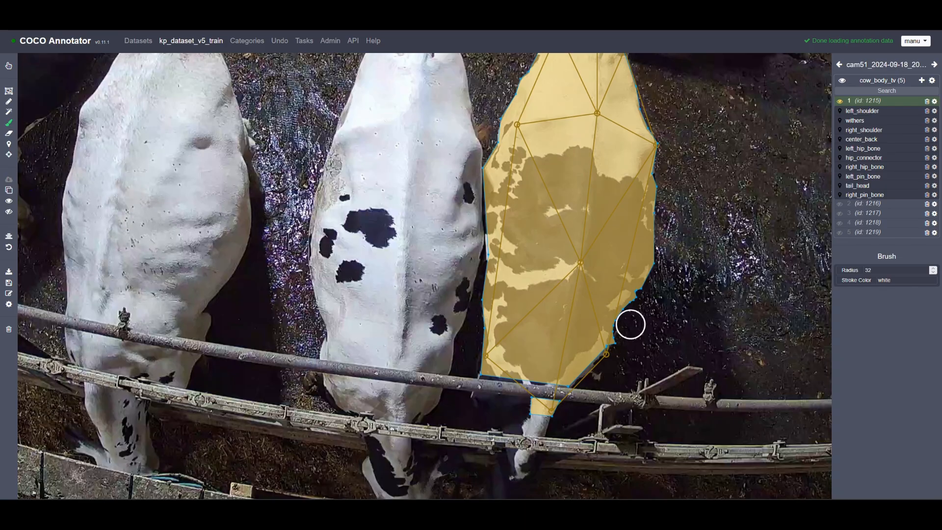
- Switch to the Select tool, collapse and hide annotation 1, and show annotation 2
{"action": "scroll", "coordinate": [421, 295], "scroll_direction": "down", "scroll_amount": 5}
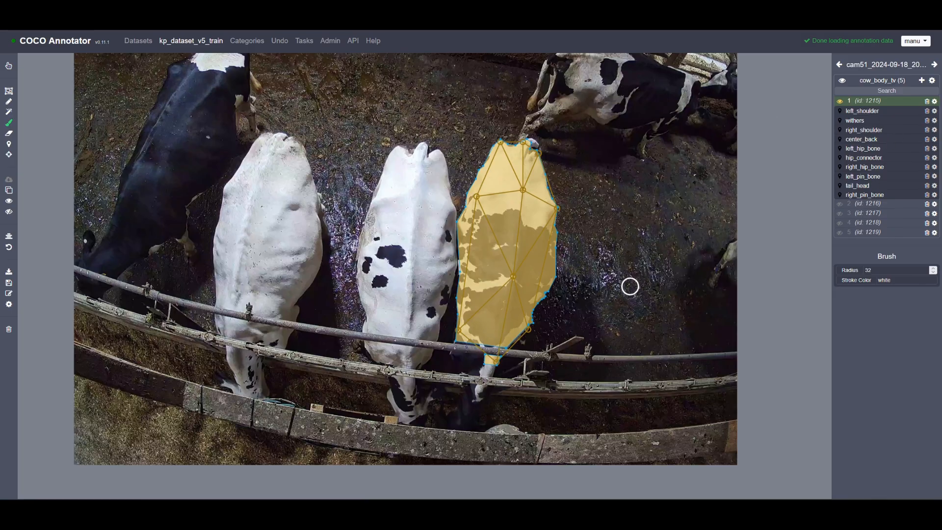
{"action": "key", "text": "s"}
{"action": "left_click", "coordinate": [867, 101]}
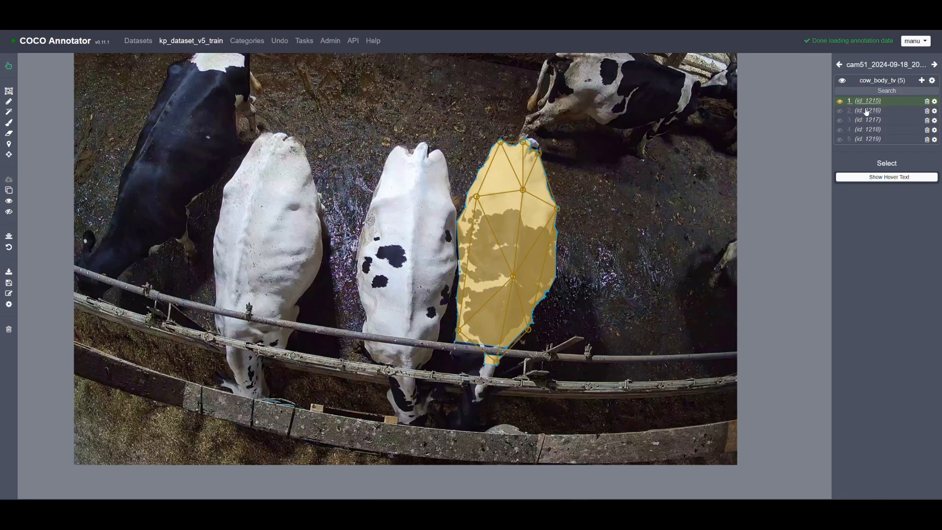
{"action": "left_click", "coordinate": [839, 101]}
{"action": "left_click", "coordinate": [839, 110]}
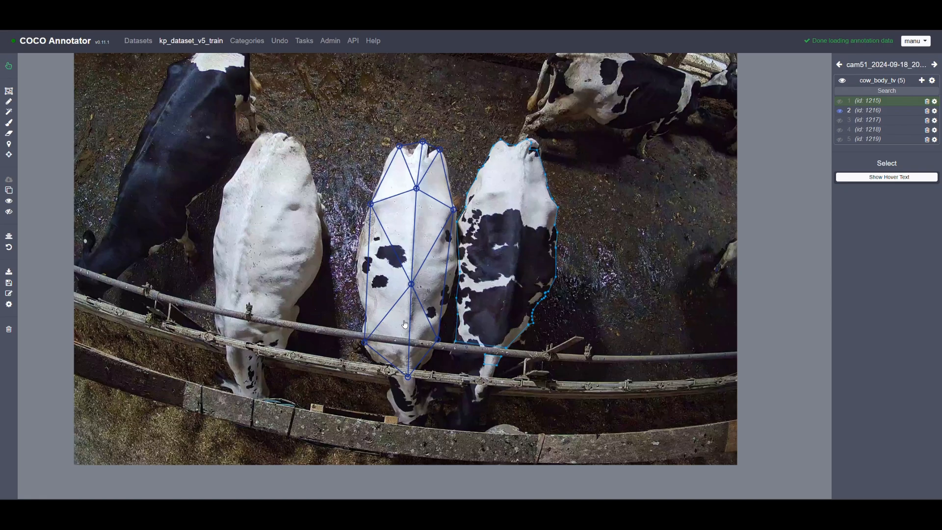
- Draw a closed six-corner polygon around the middle white cow's body, from the hips down to the upper fence rail
{"action": "key", "text": "p"}
{"action": "left_click", "coordinate": [407, 337]}
{"action": "left_click", "coordinate": [364, 330]}
{"action": "left_click", "coordinate": [360, 216]}
{"action": "left_click", "coordinate": [417, 183]}
{"action": "left_click", "coordinate": [453, 219]}
{"action": "left_click", "coordinate": [444, 336]}
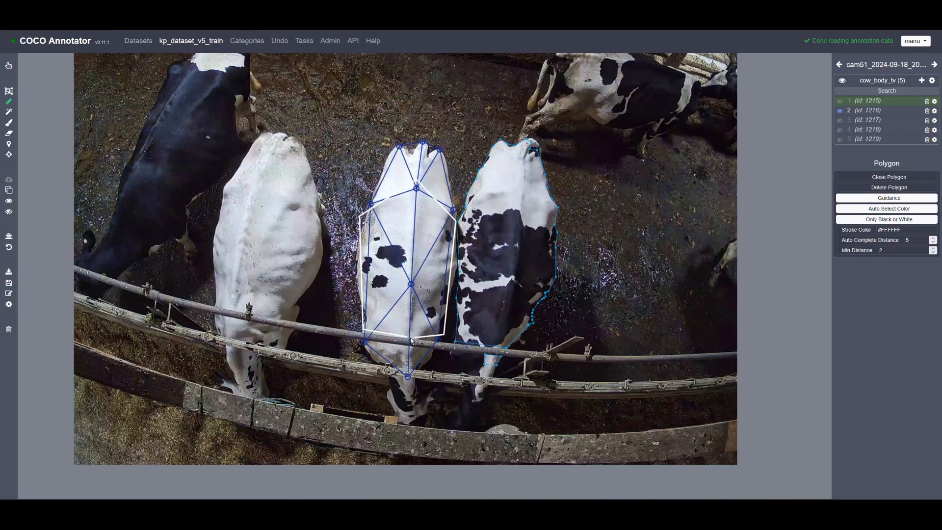
{"action": "left_click", "coordinate": [408, 338]}
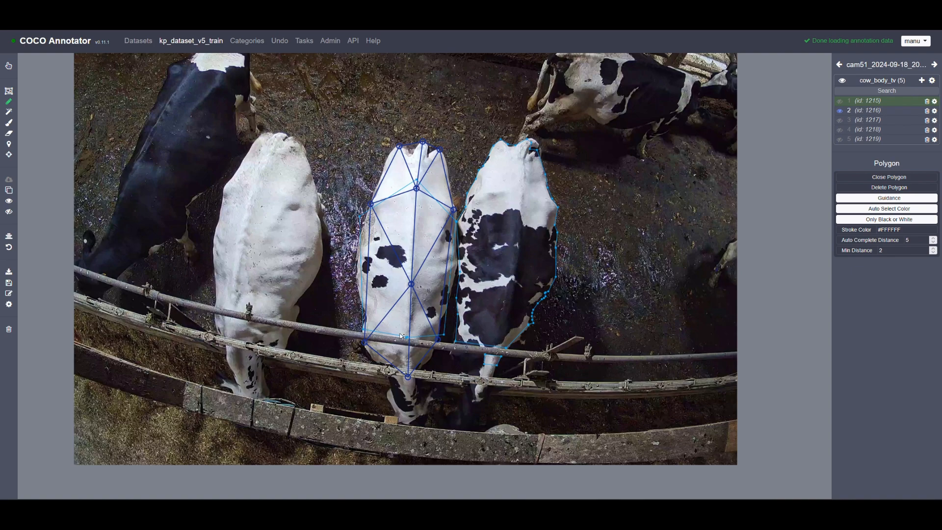
- Hide annotation 2, show annotation 1, and erase its stray polygon from the middle white cow
{"action": "left_click", "coordinate": [840, 112]}
{"action": "left_click", "coordinate": [840, 102]}
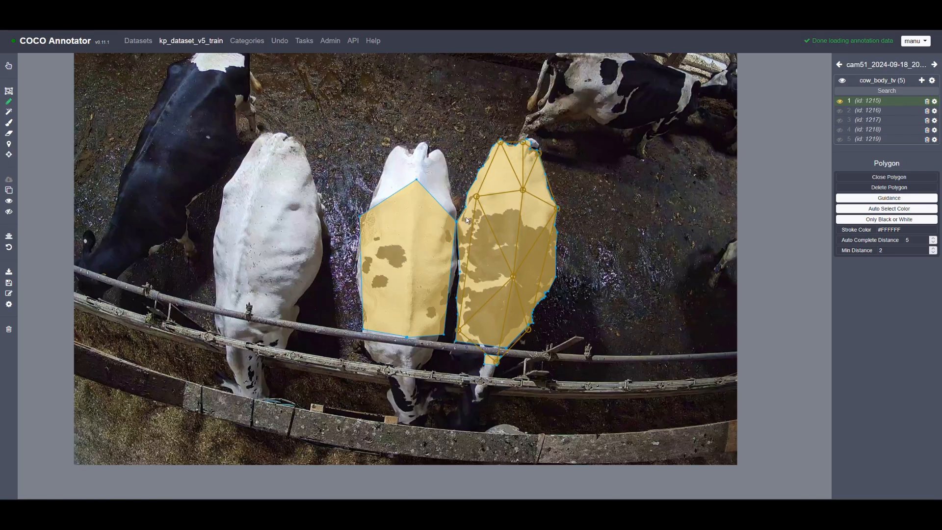
{"action": "key", "text": "e"}
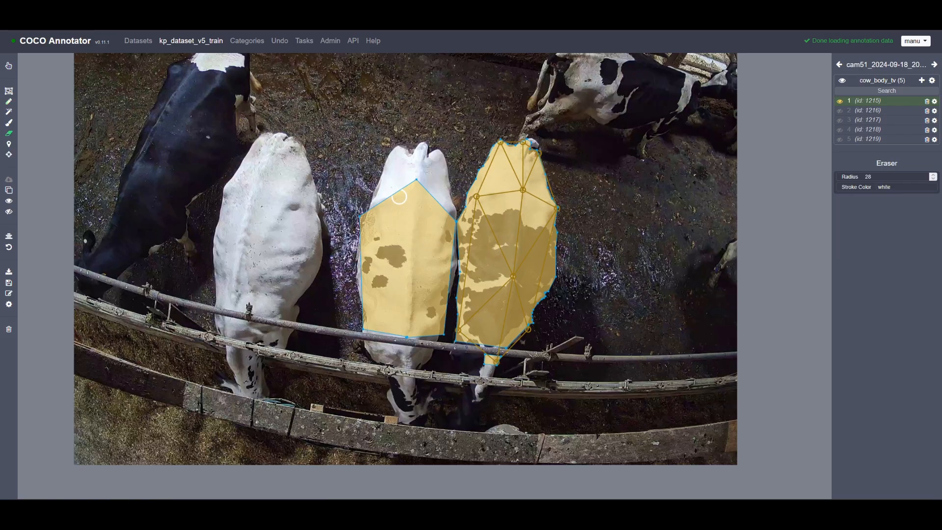
{"action": "scroll", "coordinate": [411, 189], "scroll_direction": "up", "scroll_amount": 8}
{"action": "left_click", "coordinate": [409, 190]}
{"action": "mouse_move", "coordinate": [409, 191]}
{"action": "left_mouse_down"}
{"action": "mouse_move", "coordinate": [354, 221]}
{"action": "mouse_move", "coordinate": [356, 297]}
{"action": "mouse_move", "coordinate": [375, 319]}
{"action": "mouse_move", "coordinate": [418, 327]}
{"action": "mouse_move", "coordinate": [410, 245]}
{"action": "mouse_move", "coordinate": [427, 221]}
{"action": "mouse_move", "coordinate": [421, 301]}
{"action": "mouse_move", "coordinate": [372, 243]}
{"action": "left_mouse_up"}
{"action": "key", "text": "s"}
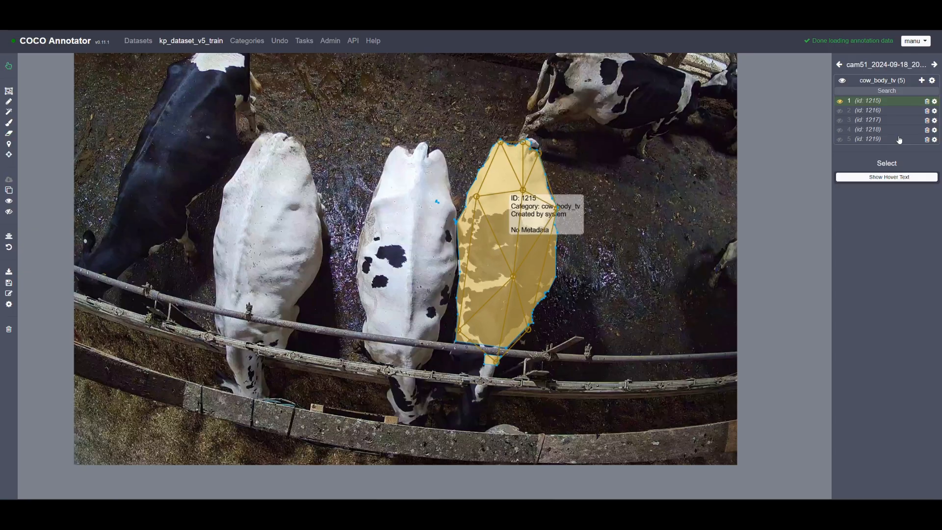
- Hide annotation 1, show annotation 5, and make annotation 5 the active one with its keypoint list collapsed
{"action": "left_click", "coordinate": [866, 139]}
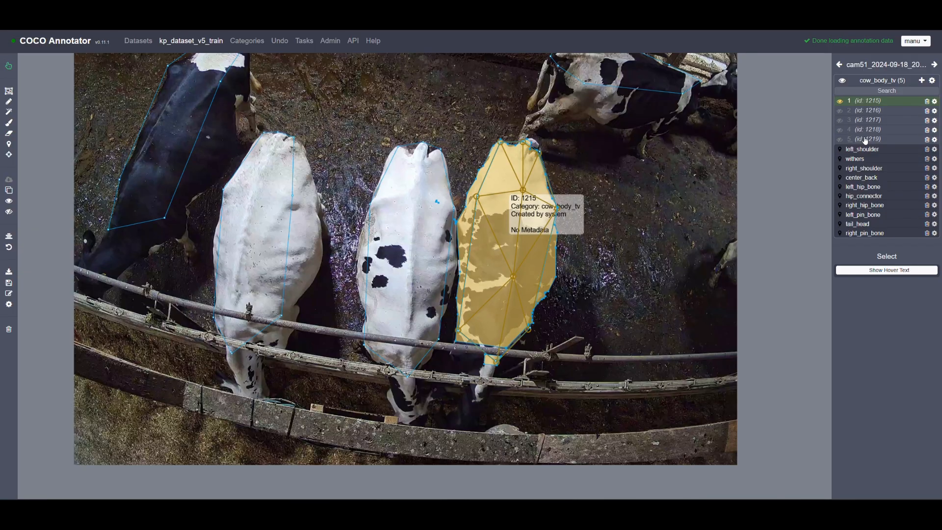
{"action": "left_click", "coordinate": [840, 102]}
{"action": "left_click", "coordinate": [840, 140]}
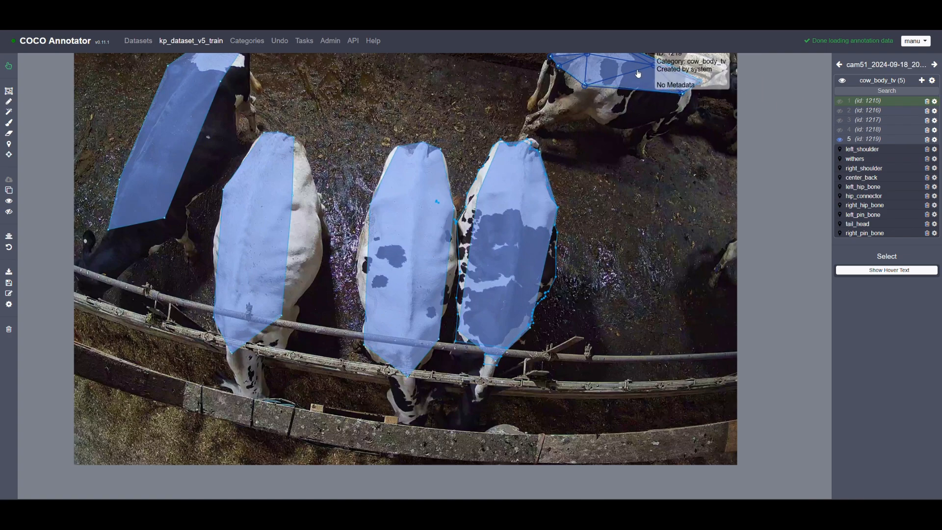
{"action": "left_click", "coordinate": [864, 143]}
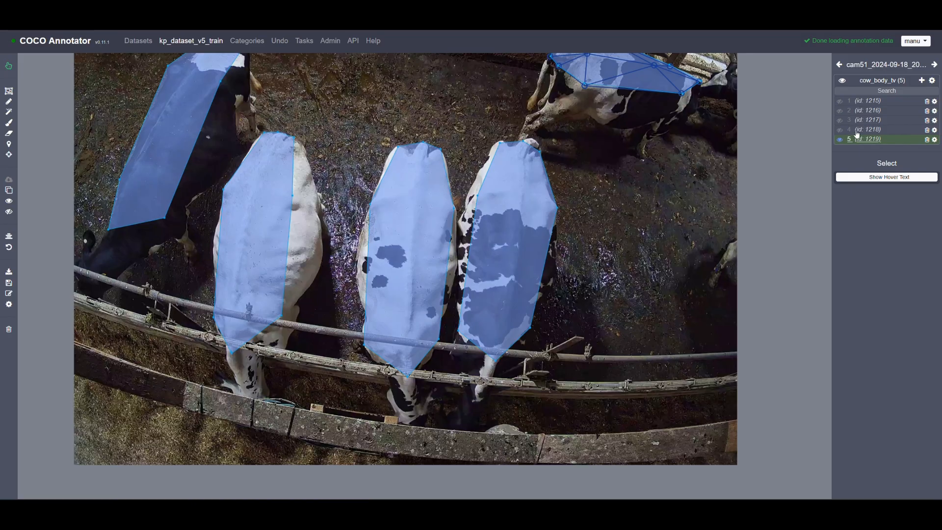
- Enlarge the eraser radius to 236 and erase annotation 5's stray mask areas from the four other cows
{"action": "key", "text": "e"}
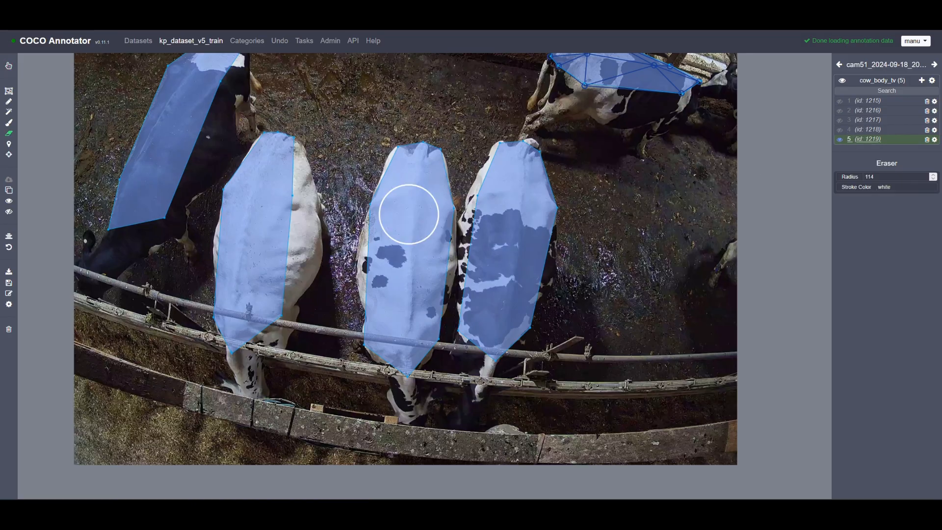
{"action": "key", "text": "bracketright"}
{"action": "key", "text": "bracketright"}
{"action": "key", "text": "bracketright"}
{"action": "key", "text": "bracketright"}
{"action": "key", "text": "bracketright"}
{"action": "key", "text": "bracketright"}
{"action": "key", "text": "bracketright"}
{"action": "key", "text": "bracketright"}
{"action": "key", "text": "bracketright"}
{"action": "key", "text": "bracketright"}
{"action": "key", "text": "bracketright"}
{"action": "key", "text": "bracketright"}
{"action": "key", "text": "bracketright"}
{"action": "key", "text": "bracketright"}
{"action": "key", "text": "bracketright"}
{"action": "key", "text": "bracketright"}
{"action": "key", "text": "bracketright"}
{"action": "key", "text": "bracketright"}
{"action": "key", "text": "bracketright"}
{"action": "key", "text": "bracketright"}
{"action": "key", "text": "bracketright"}
{"action": "key", "text": "bracketright"}
{"action": "key", "text": "bracketright"}
{"action": "key", "text": "bracketright"}
{"action": "left_click", "coordinate": [407, 180]}
{"action": "mouse_move", "coordinate": [407, 181]}
{"action": "left_mouse_down"}
{"action": "mouse_move", "coordinate": [403, 293]}
{"action": "mouse_move", "coordinate": [415, 330]}
{"action": "mouse_move", "coordinate": [435, 341]}
{"action": "mouse_move", "coordinate": [483, 324]}
{"action": "mouse_move", "coordinate": [513, 238]}
{"action": "mouse_move", "coordinate": [502, 202]}
{"action": "mouse_move", "coordinate": [510, 196]}
{"action": "mouse_move", "coordinate": [465, 199]}
{"action": "mouse_move", "coordinate": [317, 160]}
{"action": "mouse_move", "coordinate": [285, 173]}
{"action": "mouse_move", "coordinate": [275, 192]}
{"action": "mouse_move", "coordinate": [231, 315]}
{"action": "mouse_move", "coordinate": [160, 244]}
{"action": "mouse_move", "coordinate": [149, 217]}
{"action": "mouse_move", "coordinate": [210, 99]}
{"action": "left_mouse_up"}
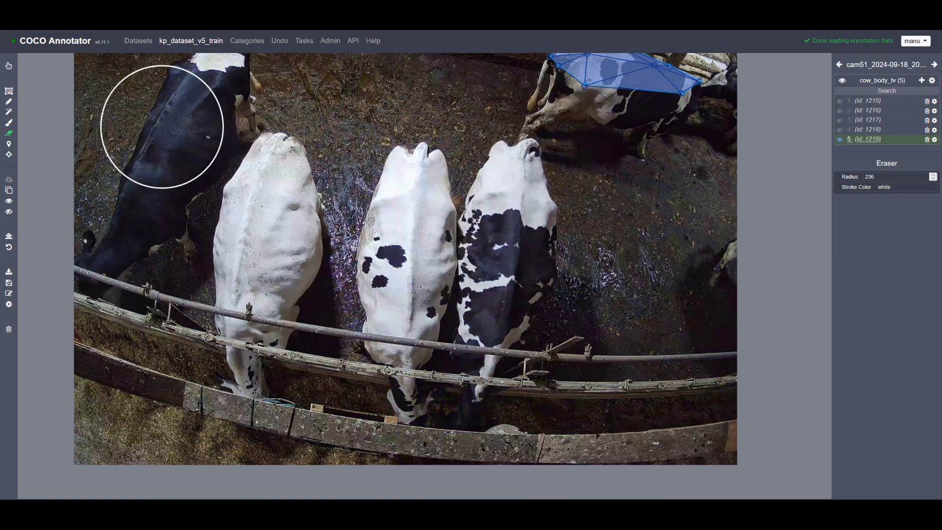
{"action": "key", "text": "s"}
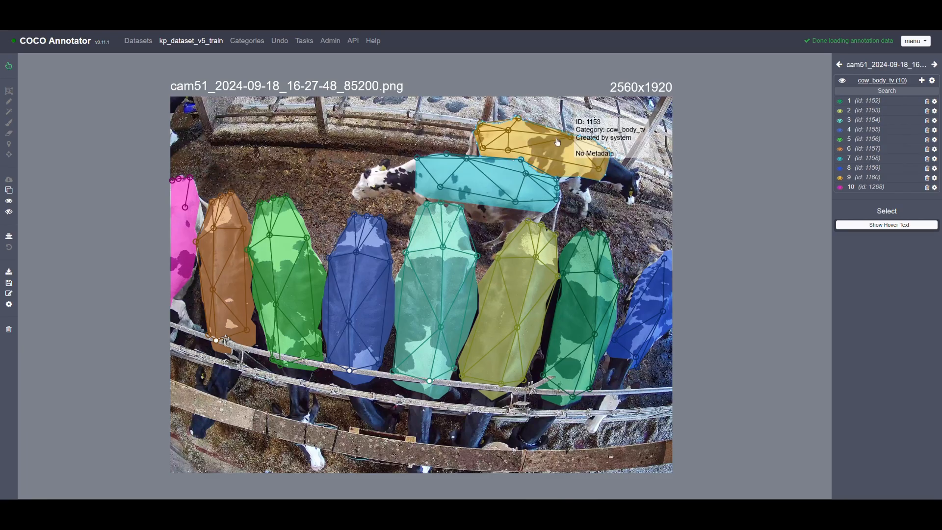
- Hide all ten cow annotations one by one in cam51_2024-09-18_16-27-48_85200.png
{"action": "left_click", "coordinate": [839, 101]}
{"action": "left_click", "coordinate": [839, 110]}
{"action": "left_click", "coordinate": [839, 120]}
{"action": "left_click", "coordinate": [840, 129]}
{"action": "left_click", "coordinate": [839, 139]}
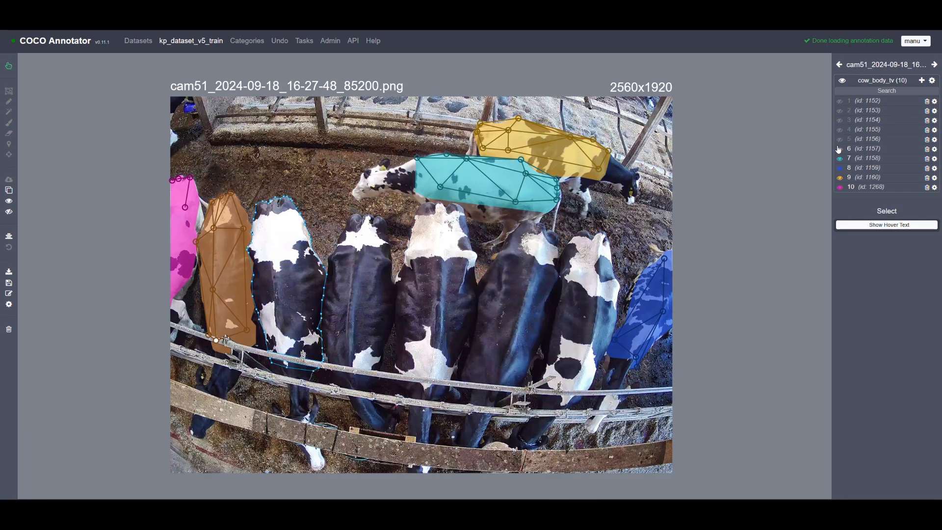
{"action": "left_click", "coordinate": [839, 149]}
{"action": "left_click", "coordinate": [839, 158]}
{"action": "left_click", "coordinate": [839, 168]}
{"action": "left_click", "coordinate": [839, 177]}
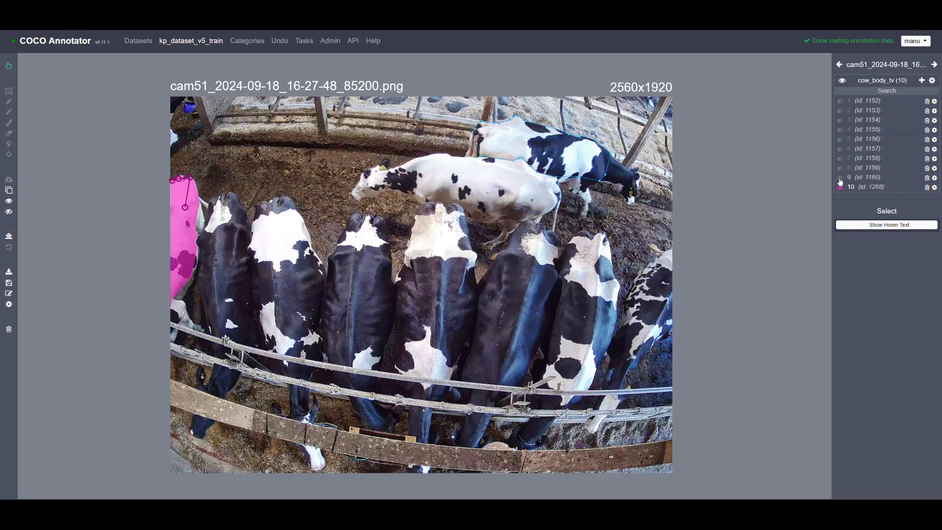
{"action": "left_click", "coordinate": [840, 187]}
- Toggle the visibility of the first four annotations individually to check which cow each mask belongs to
{"action": "left_click", "coordinate": [839, 100]}
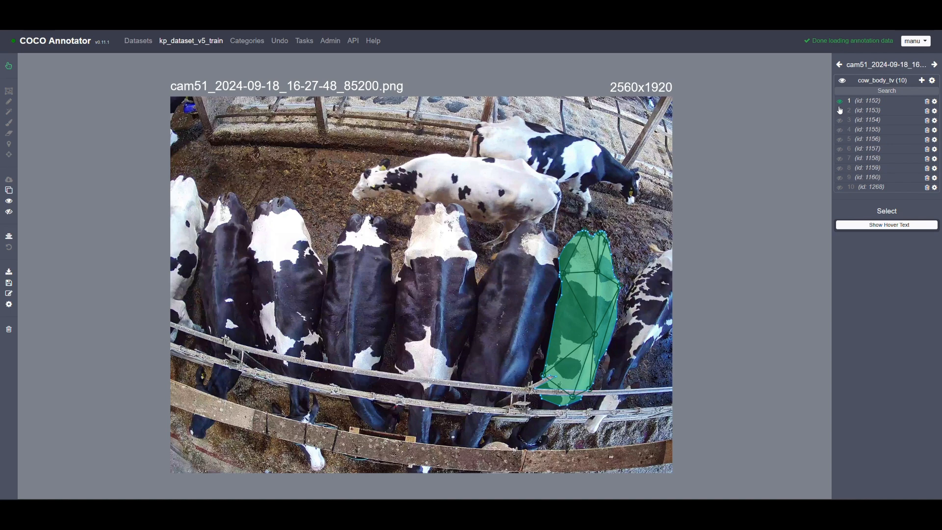
{"action": "left_click", "coordinate": [840, 110]}
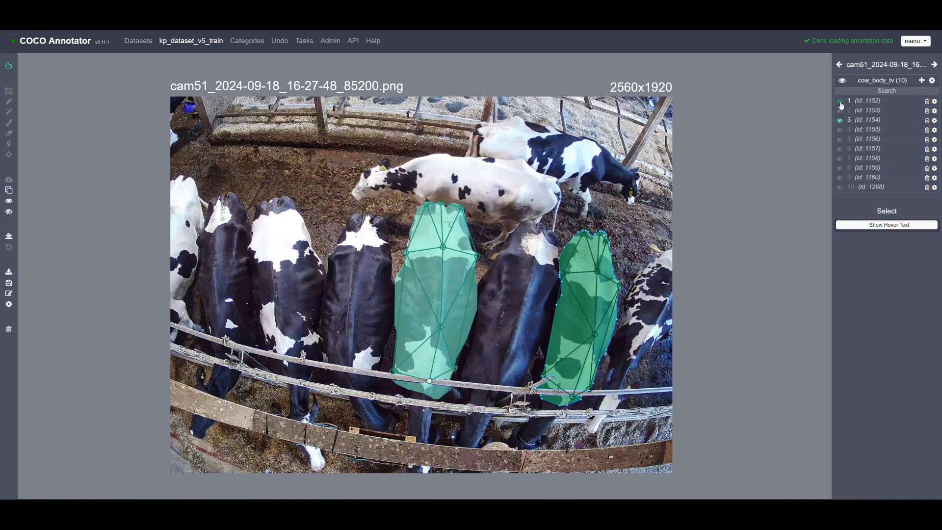
{"action": "left_click", "coordinate": [840, 100]}
{"action": "left_click", "coordinate": [840, 119]}
{"action": "left_click", "coordinate": [839, 120]}
{"action": "left_click", "coordinate": [839, 130]}
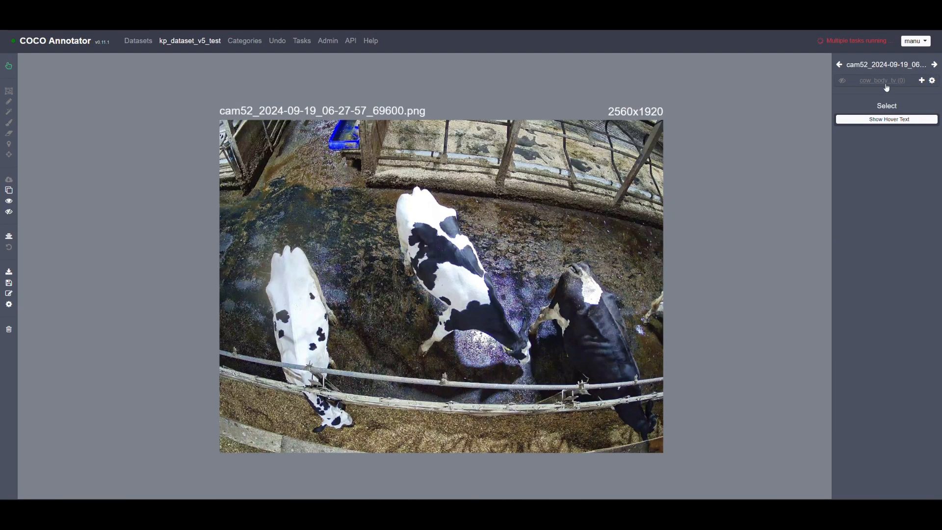
- Add a cow_body_tv annotation and place the left_shoulder, withers and right_shoulder keypoints on the leftmost white cow near the fence rail
{"action": "left_click", "coordinate": [922, 81]}
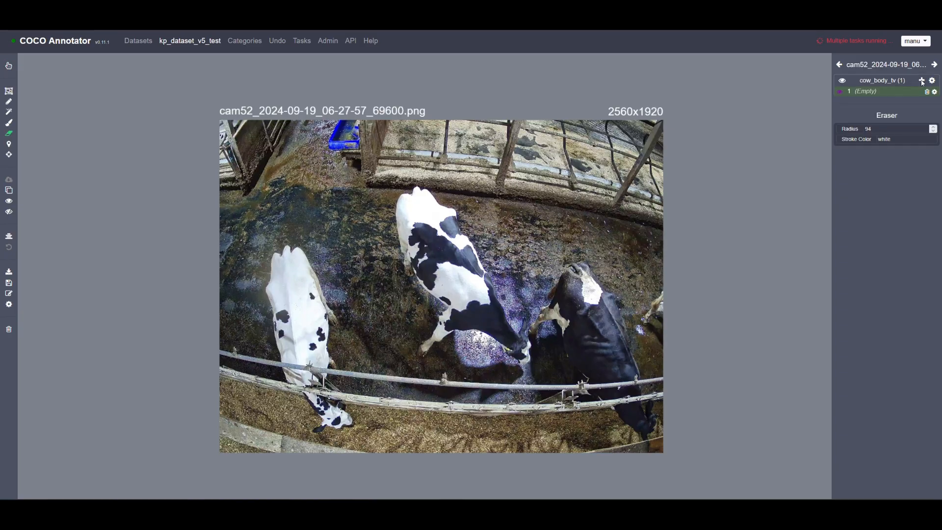
{"action": "left_click", "coordinate": [867, 94]}
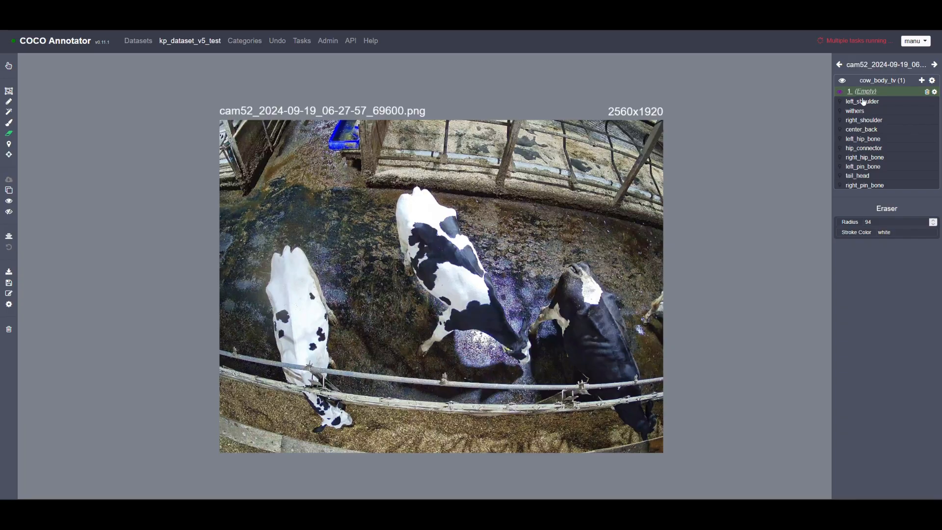
{"action": "left_click", "coordinate": [862, 101]}
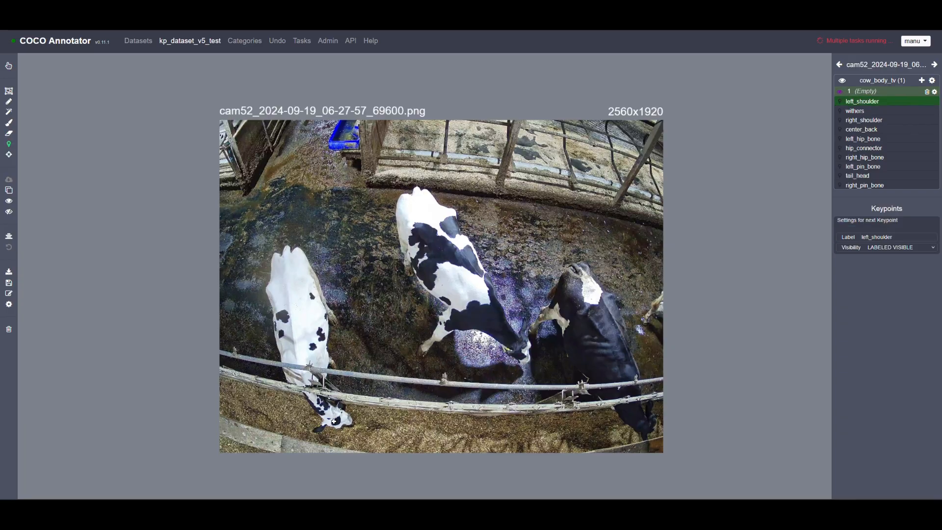
{"action": "scroll", "coordinate": [234, 343], "scroll_direction": "up", "scroll_amount": 3}
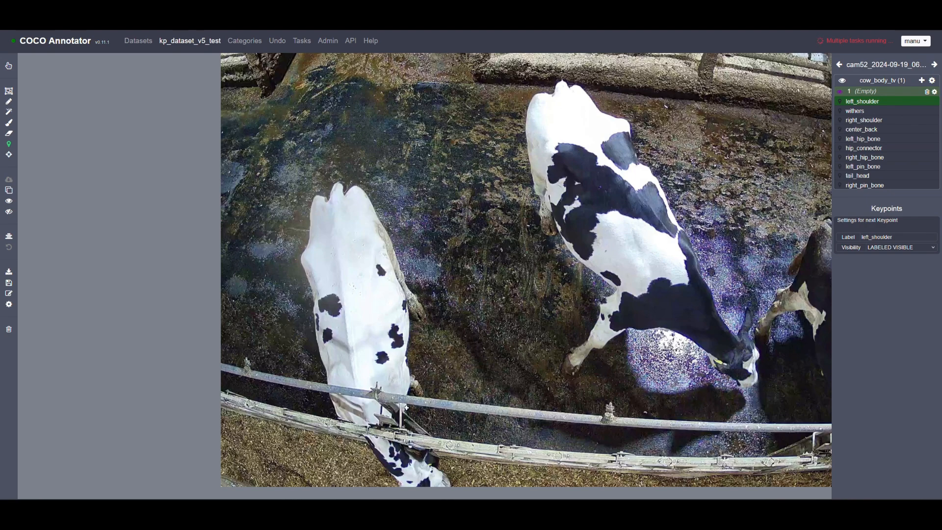
{"action": "left_click", "coordinate": [400, 376]}
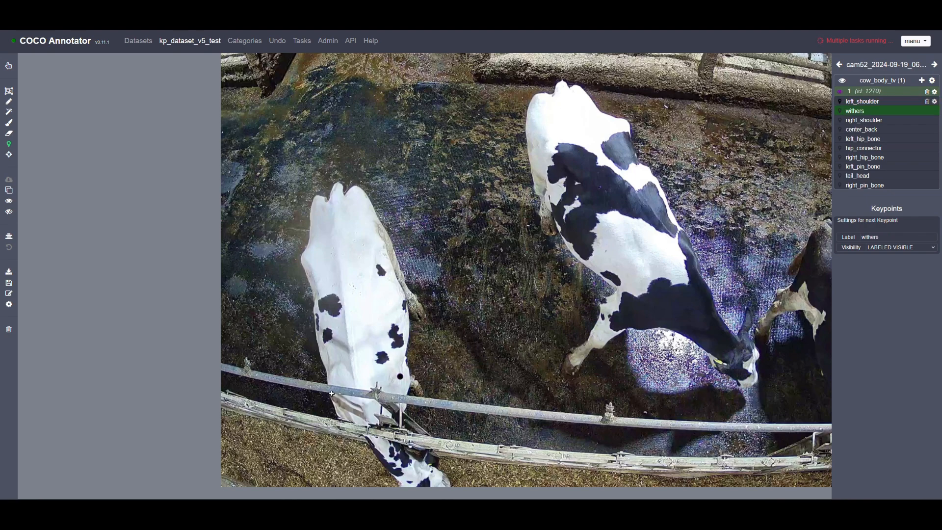
{"action": "left_click", "coordinate": [361, 396]}
{"action": "left_click", "coordinate": [330, 390]}
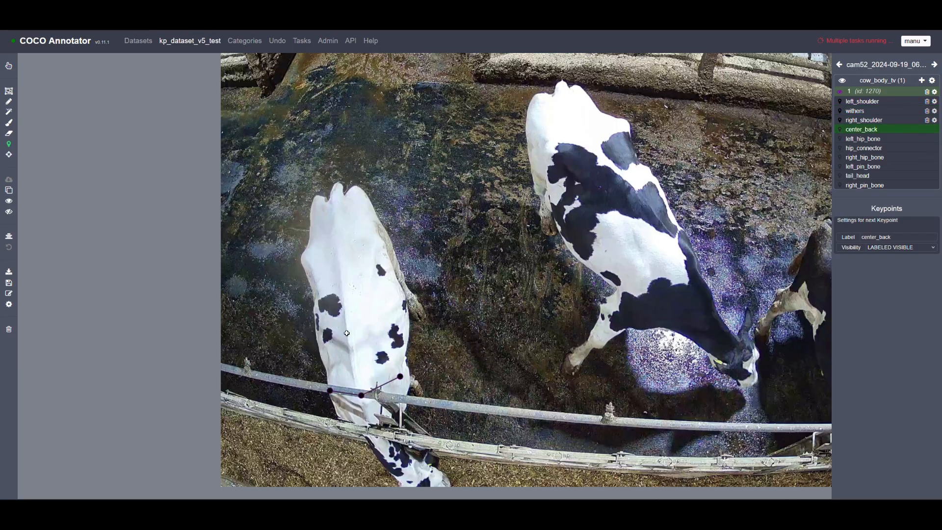
- Place the center_back, left_hip_bone, hip_connector, right_hip_bone, left_pin_bone, tail_head and right_pin_bone keypoints on the same cow
{"action": "left_click", "coordinate": [349, 328]}
{"action": "left_click", "coordinate": [383, 242]}
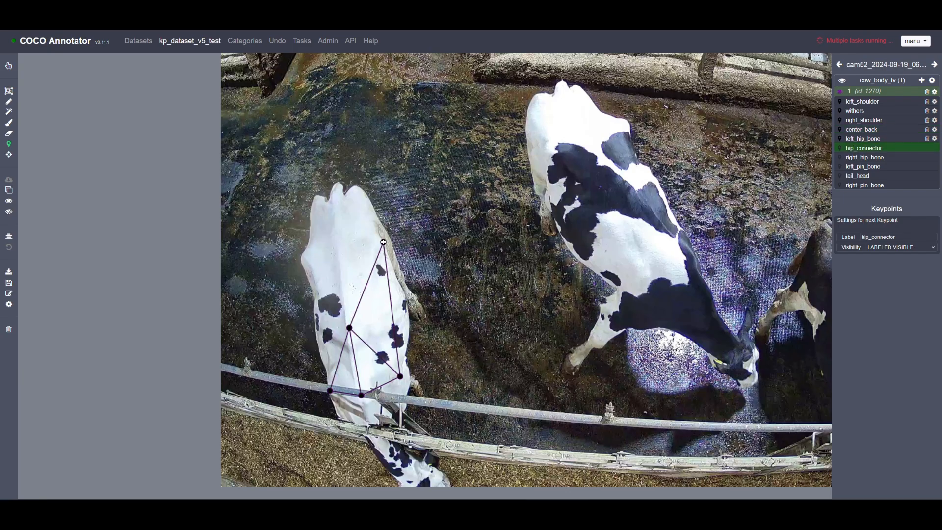
{"action": "left_click", "coordinate": [335, 234]}
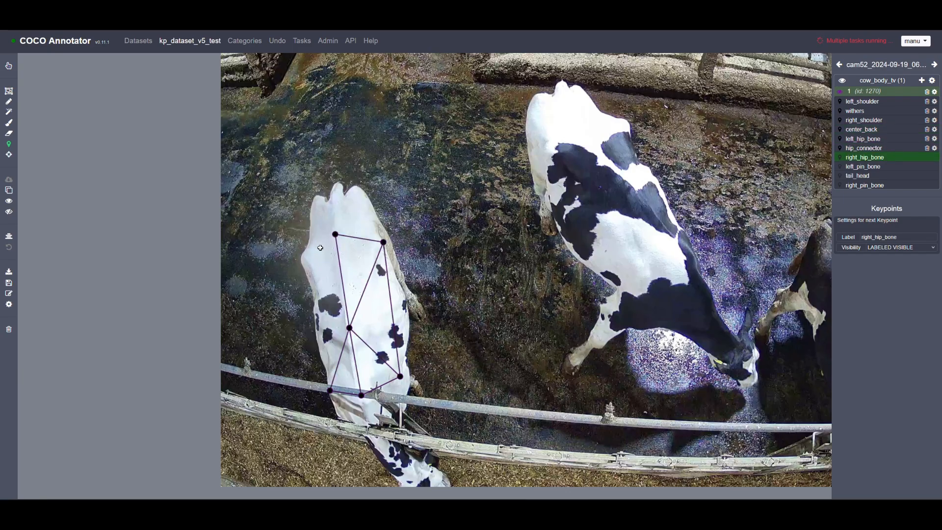
{"action": "left_click", "coordinate": [301, 258]}
{"action": "left_click", "coordinate": [355, 187]}
{"action": "left_click", "coordinate": [336, 186]}
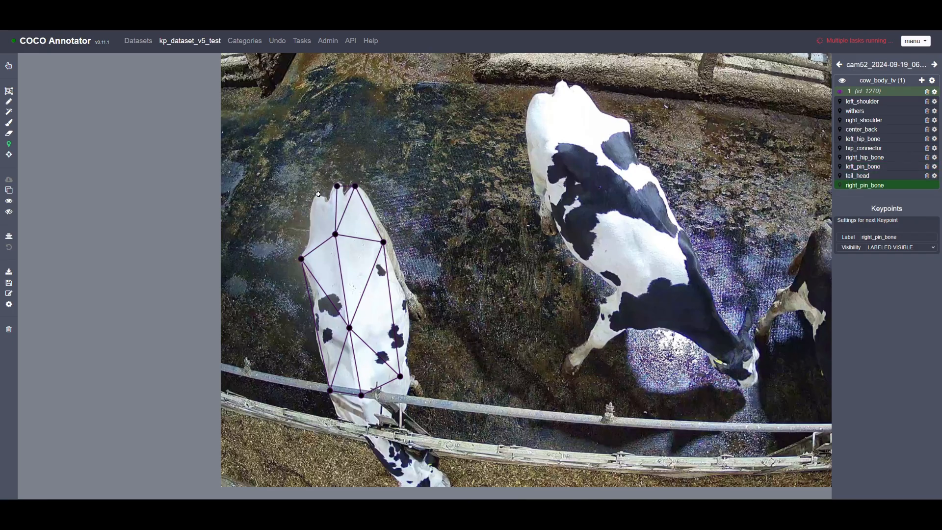
{"action": "left_click", "coordinate": [318, 194]}
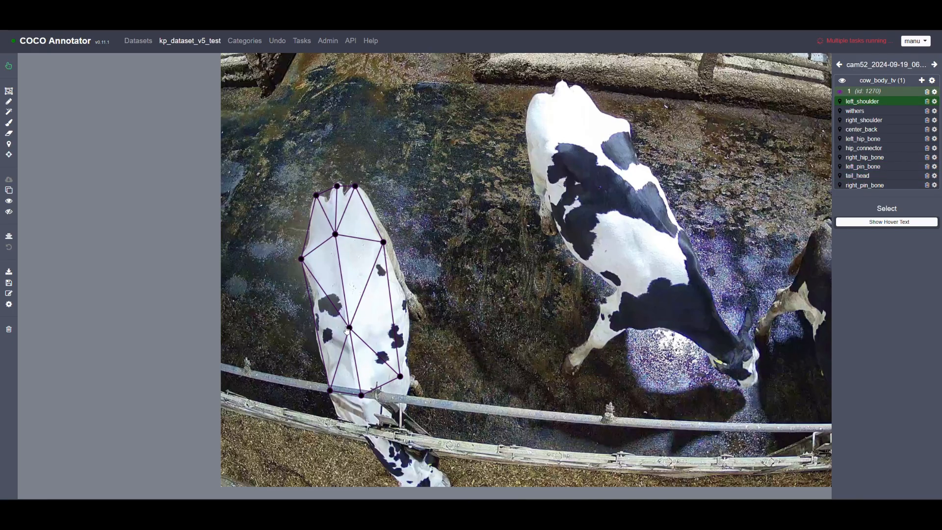
- Move the center_back keypoint slightly toward the tail and the withers keypoint toward the head, just past the upper fence rail
{"action": "left_click_drag", "start_coordinate": [347, 328], "coordinate": [347, 324]}
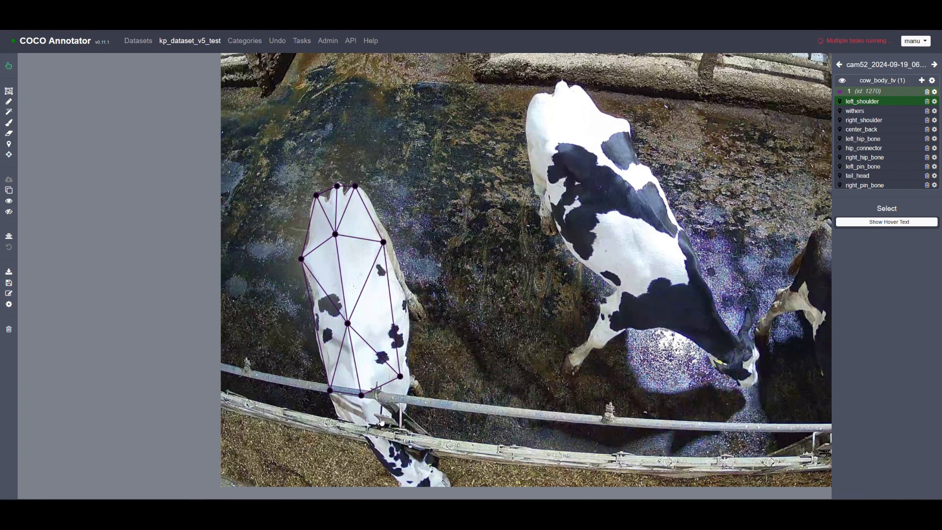
{"action": "scroll", "coordinate": [441, 394], "scroll_direction": "up", "scroll_amount": 5}
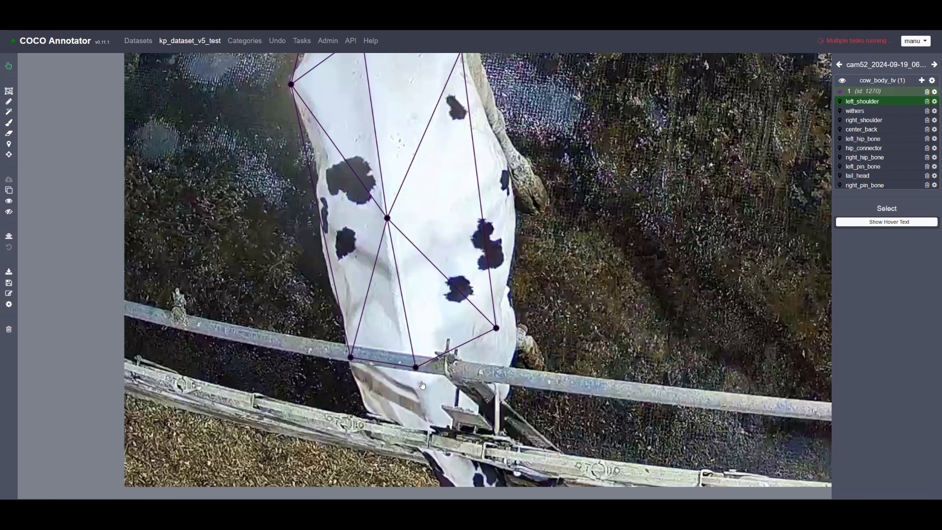
{"action": "mouse_move", "coordinate": [417, 372]}
{"action": "left_click_drag", "start_coordinate": [417, 373], "coordinate": [420, 387]}
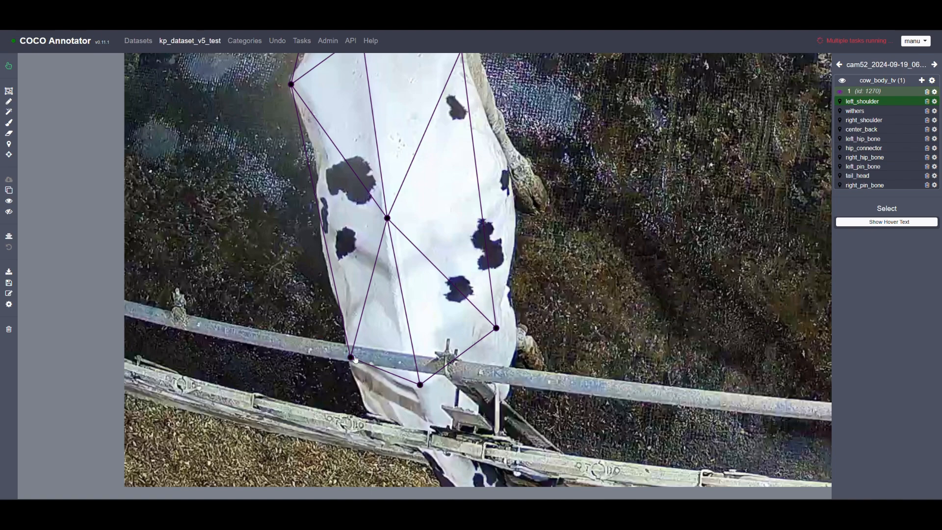
- Set the visibility of the right_shoulder keypoint, hidden behind the fence rail, to LABELED NOT_VISIBLE
{"action": "mouse_move", "coordinate": [352, 359]}
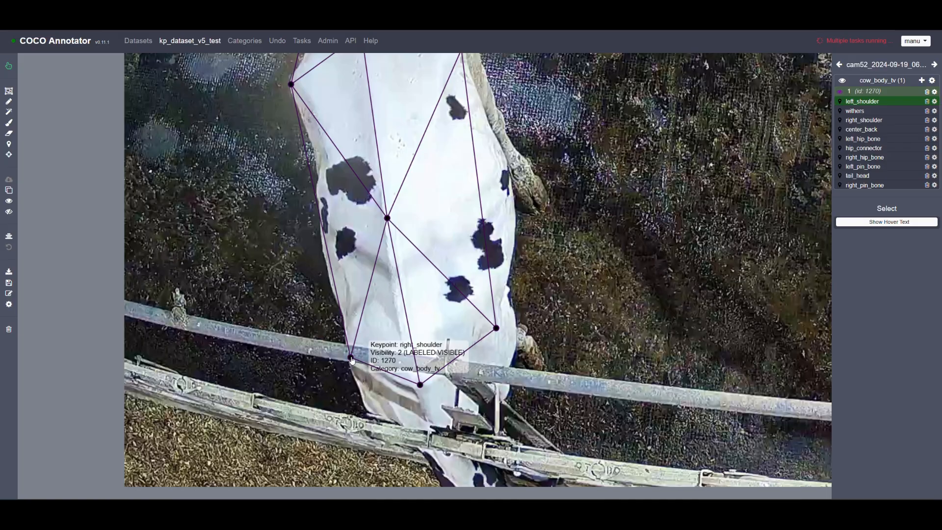
{"action": "left_click", "coordinate": [352, 360]}
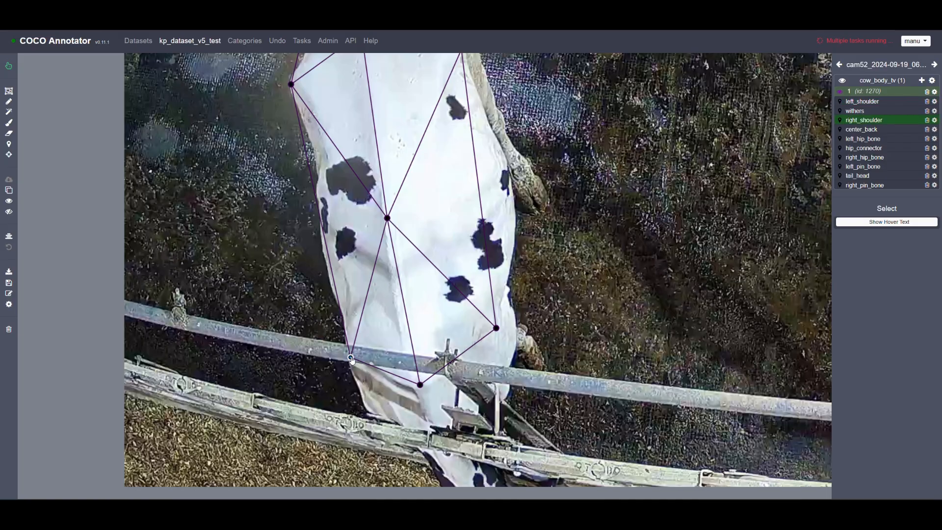
{"action": "left_click", "coordinate": [935, 121]}
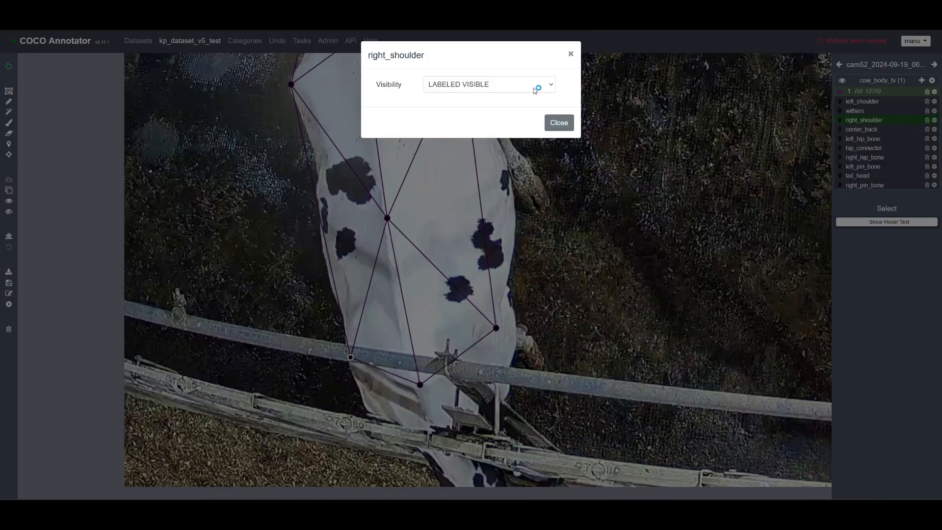
{"action": "left_click", "coordinate": [540, 89]}
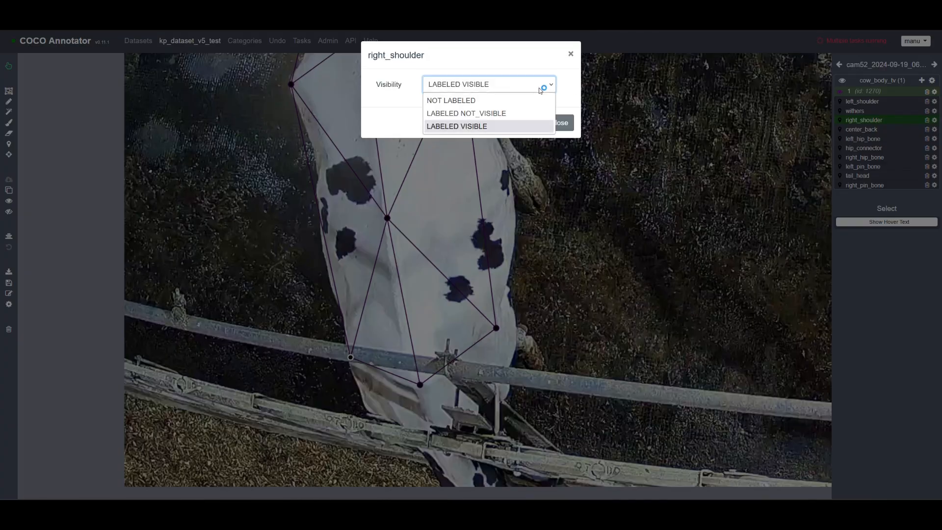
{"action": "left_click", "coordinate": [510, 113]}
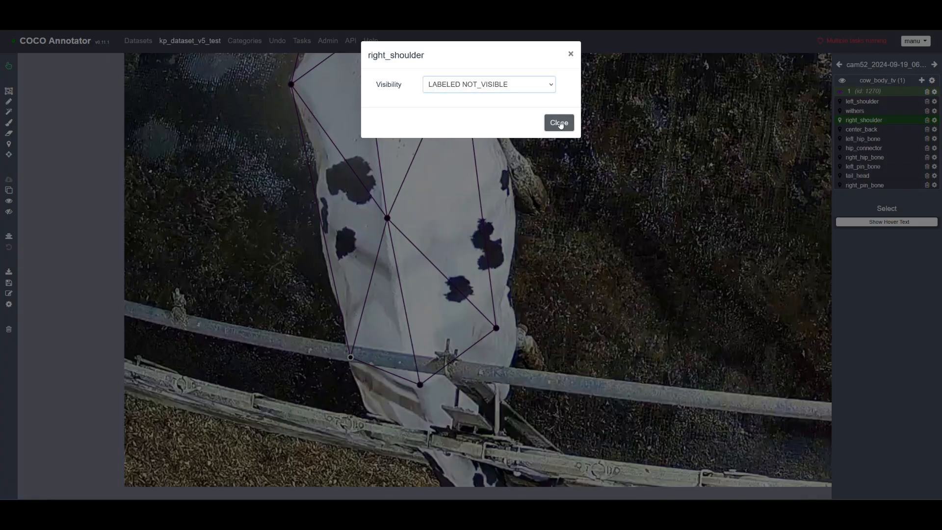
{"action": "left_click", "coordinate": [561, 122]}
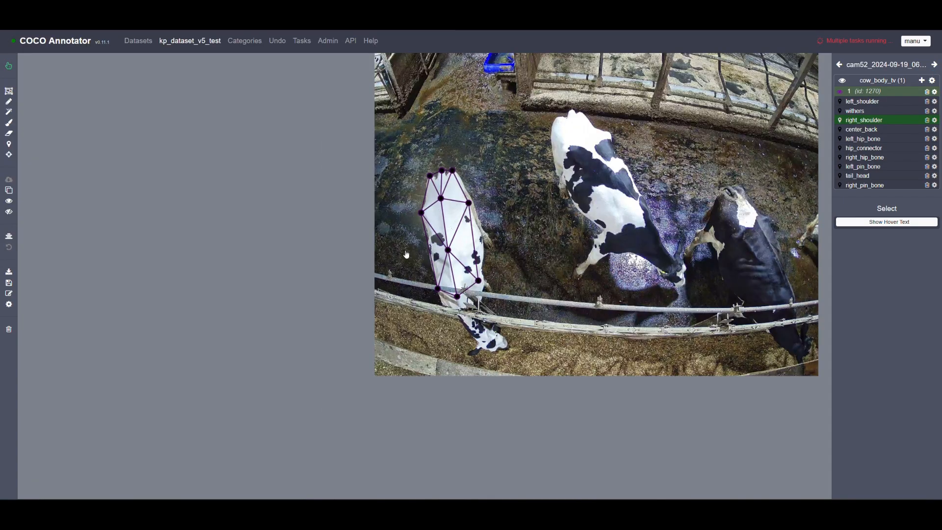
{"action": "left_click_drag", "start_coordinate": [524, 254], "coordinate": [406, 298]}
{"action": "left_click_drag", "start_coordinate": [375, 311], "coordinate": [341, 327]}
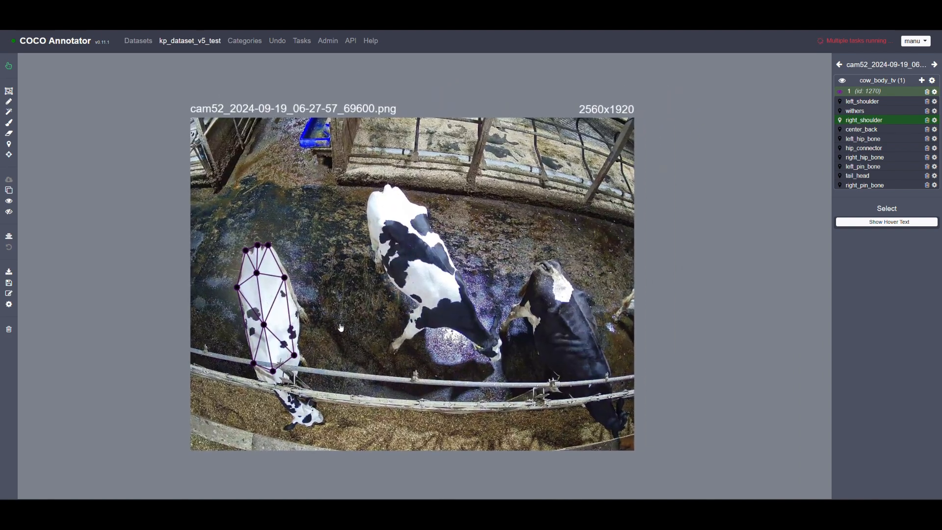